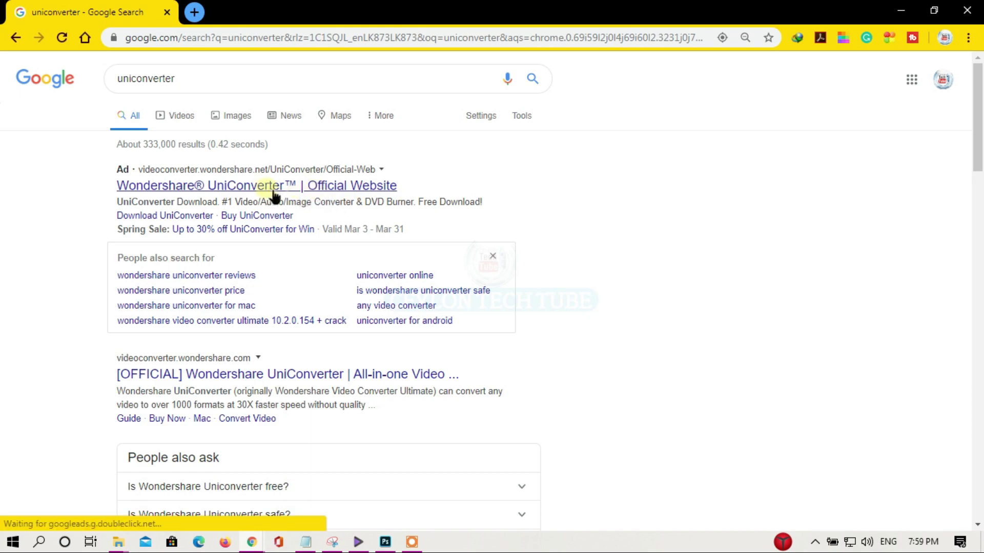
- Open the official Wondershare UniConverter website from the search results and examine its supported output formats, conversion steps and feature comparison
{"action": "left_click", "coordinate": [248, 187]}
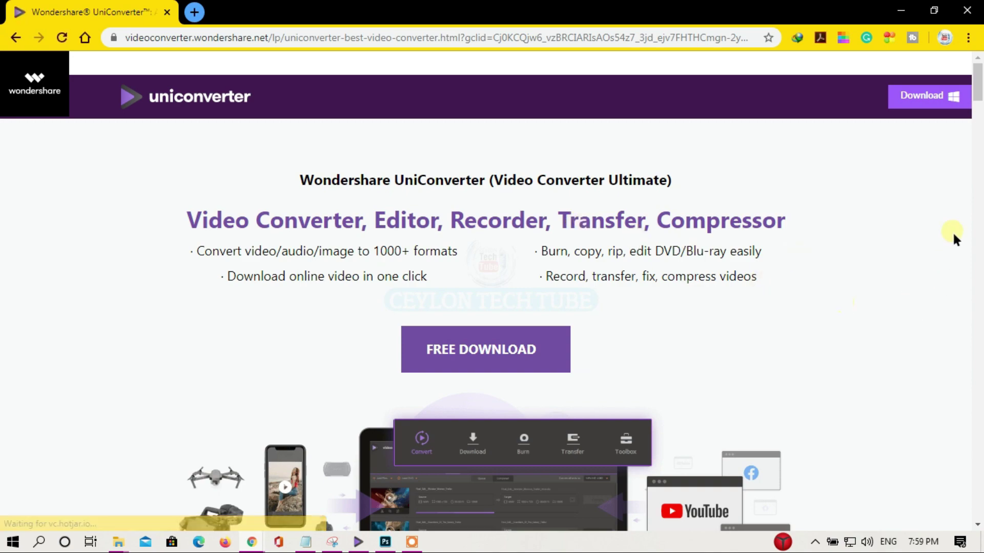
{"action": "left_click_drag", "start_coordinate": [978, 82], "coordinate": [977, 143]}
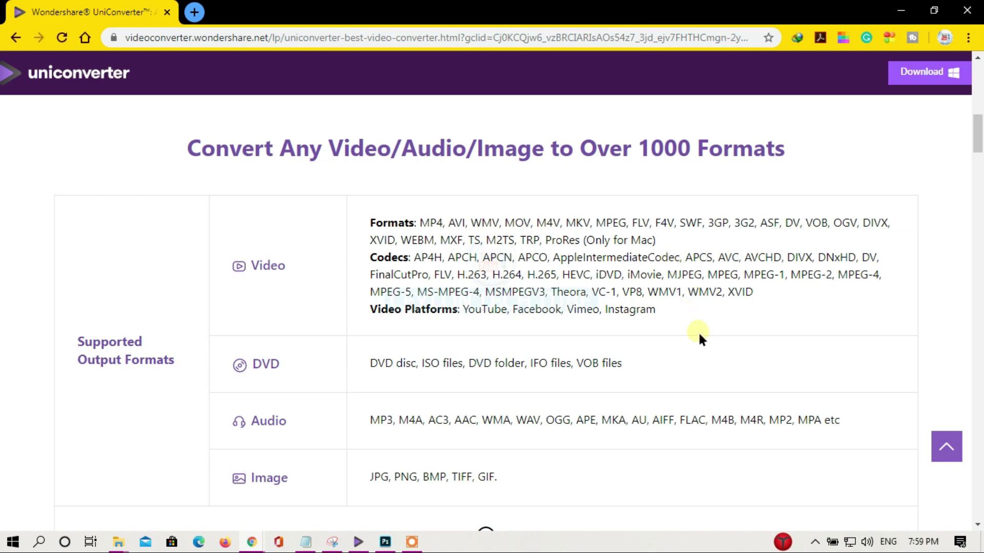
{"action": "scroll", "coordinate": [698, 331], "scroll_direction": "down", "scroll_amount": 1}
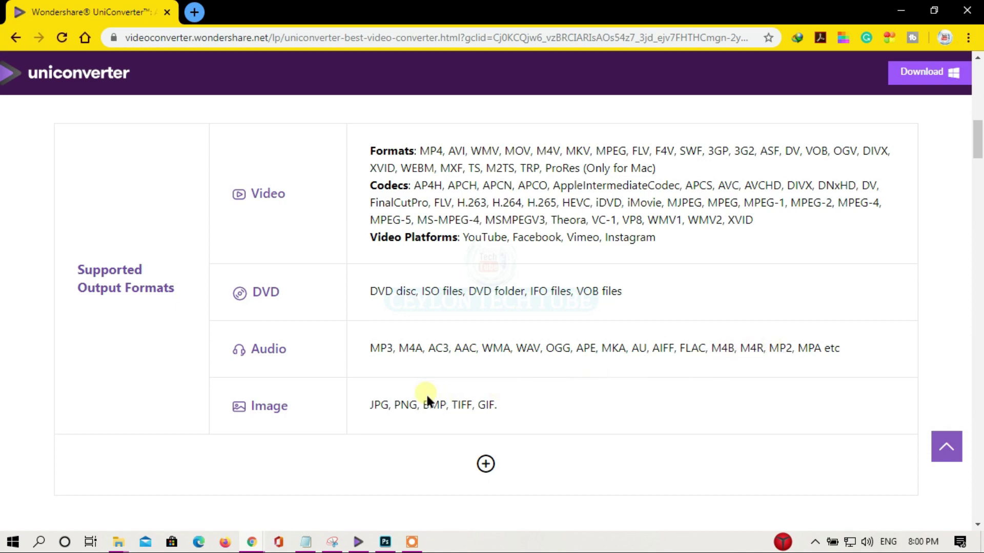
{"action": "scroll", "coordinate": [564, 348], "scroll_direction": "down", "scroll_amount": 7}
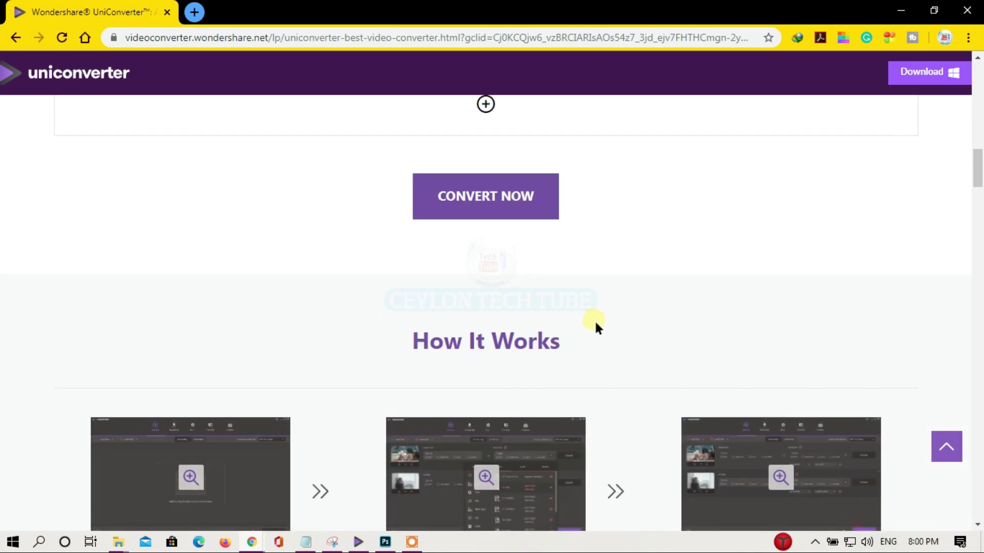
{"action": "scroll", "coordinate": [596, 327], "scroll_direction": "down", "scroll_amount": 5}
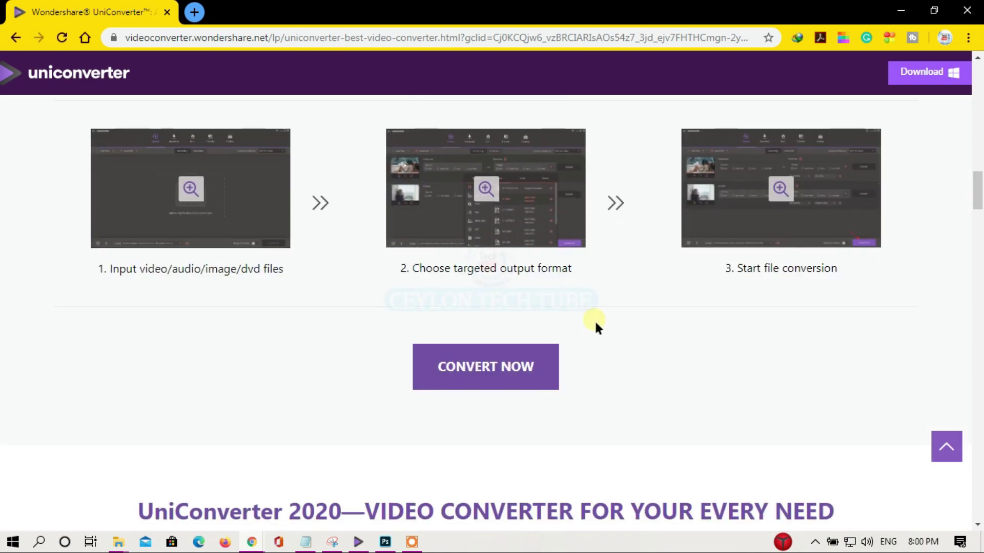
{"action": "scroll", "coordinate": [596, 326], "scroll_direction": "down", "scroll_amount": 5}
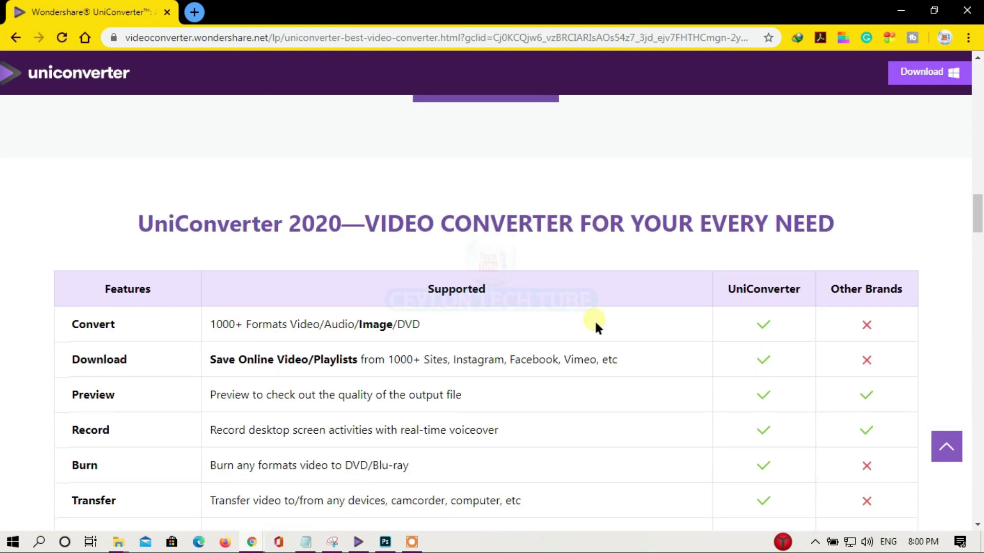
{"action": "scroll", "coordinate": [594, 319], "scroll_direction": "down", "scroll_amount": 8}
{"action": "scroll", "coordinate": [594, 320], "scroll_direction": "up", "scroll_amount": 9}
{"action": "scroll", "coordinate": [594, 323], "scroll_direction": "down", "scroll_amount": 5}
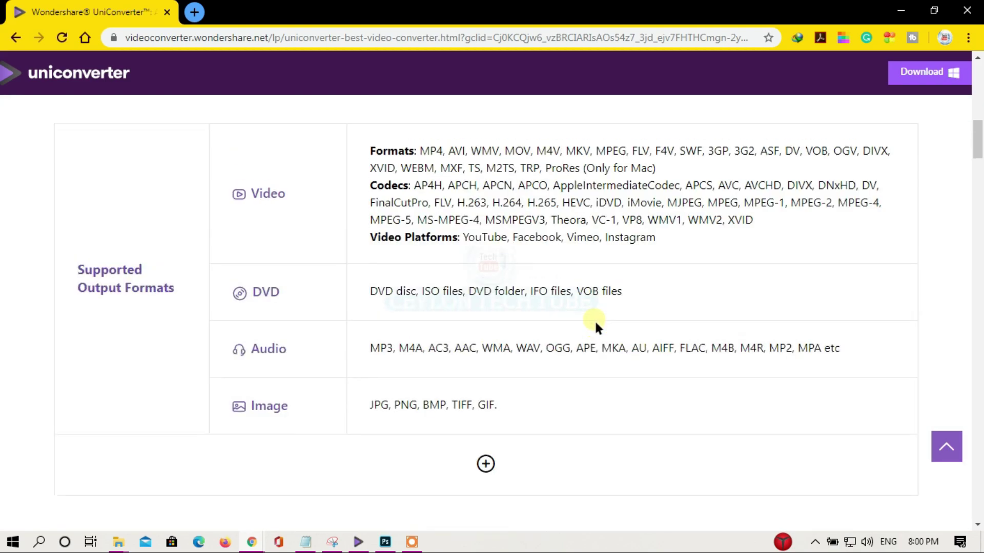
- Start the free download of UniConverter from the beginning of its product page
{"action": "scroll", "coordinate": [595, 323], "scroll_direction": "up", "scroll_amount": 20}
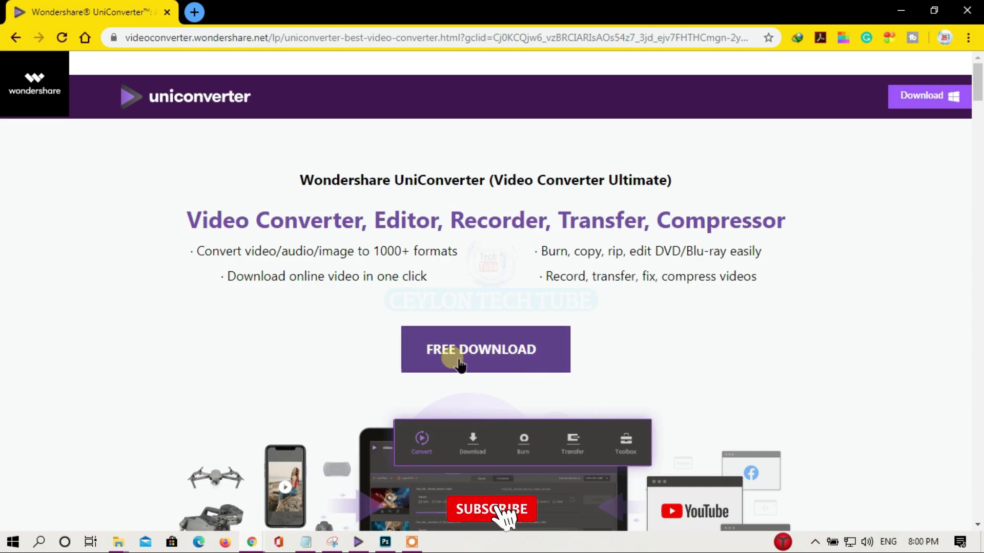
{"action": "left_click", "coordinate": [512, 358]}
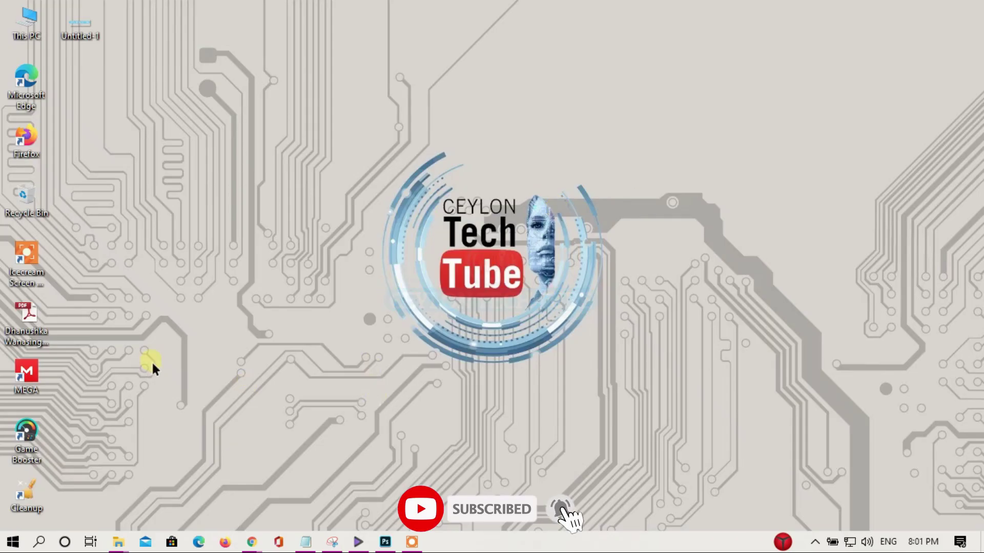
- Open UniConverter and look through its Download, Transfer and Toolbox sections
{"action": "left_click", "coordinate": [358, 542]}
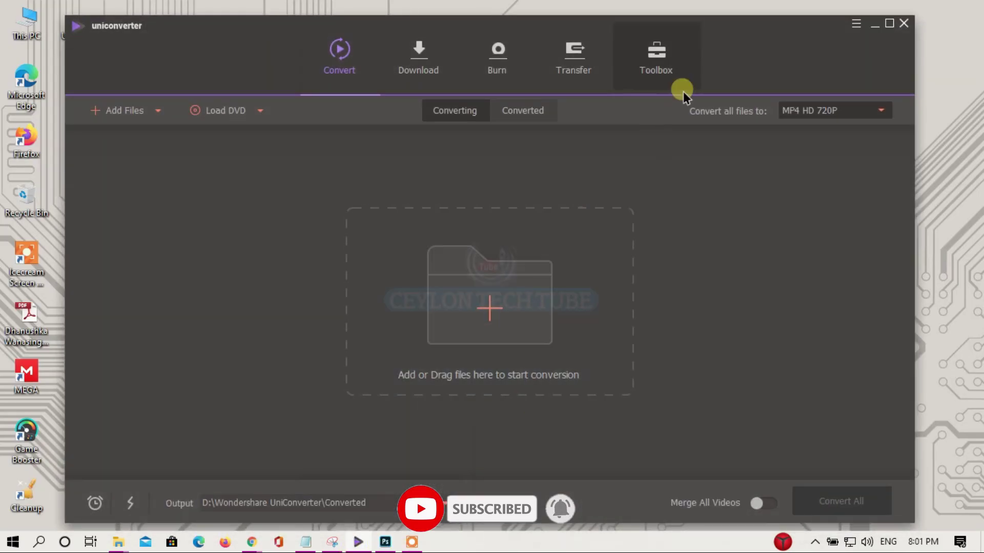
{"action": "left_click_drag", "start_coordinate": [743, 52], "coordinate": [753, 43]}
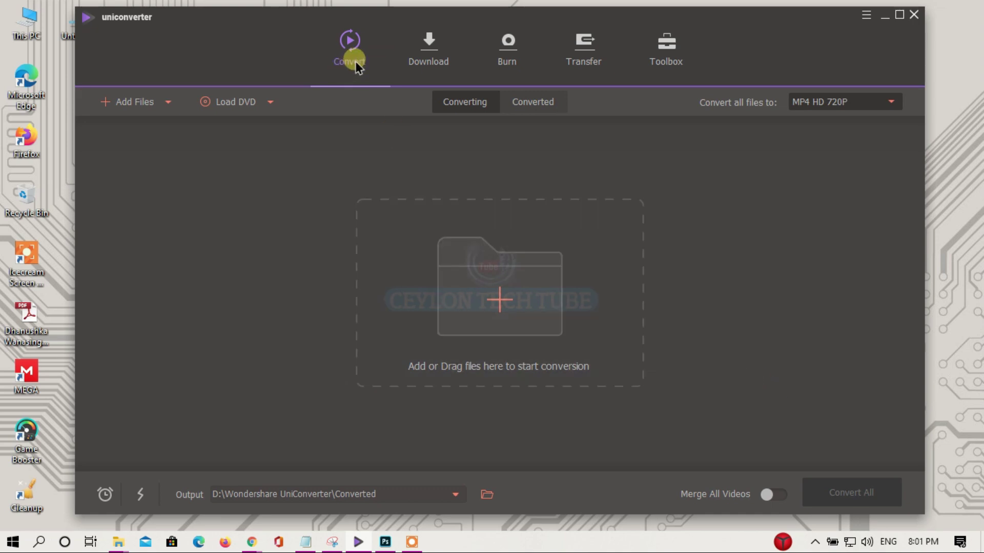
{"action": "left_click", "coordinate": [423, 56]}
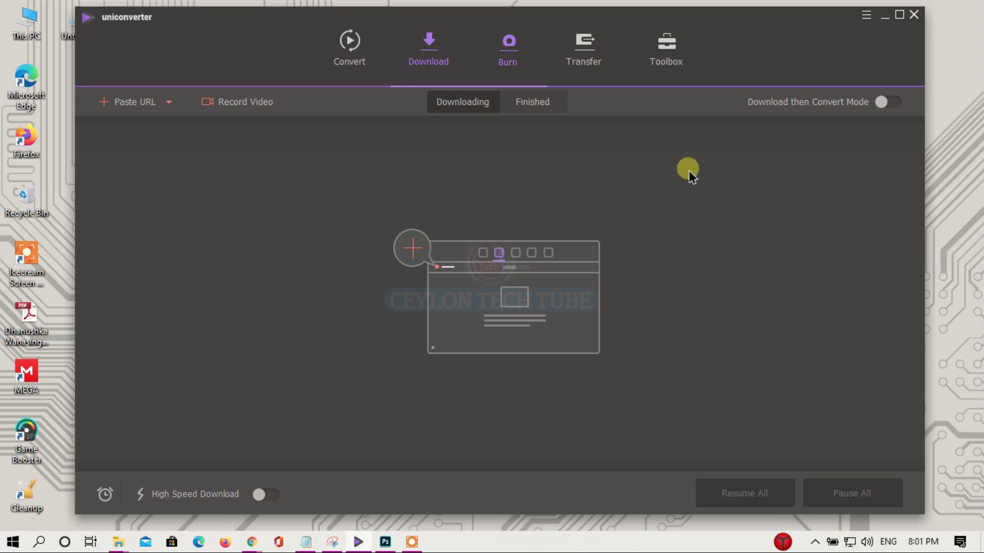
{"action": "left_click", "coordinate": [589, 66]}
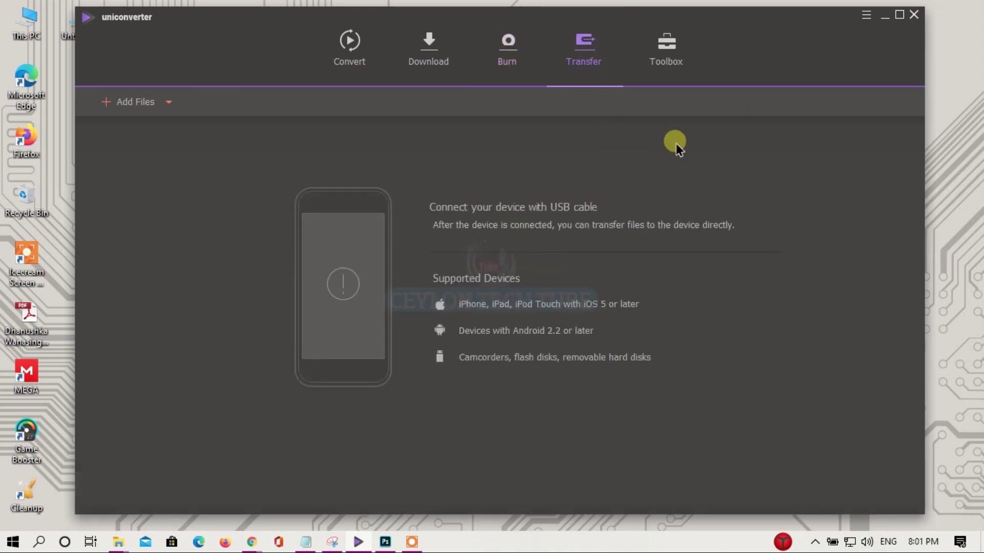
{"action": "left_click", "coordinate": [666, 58]}
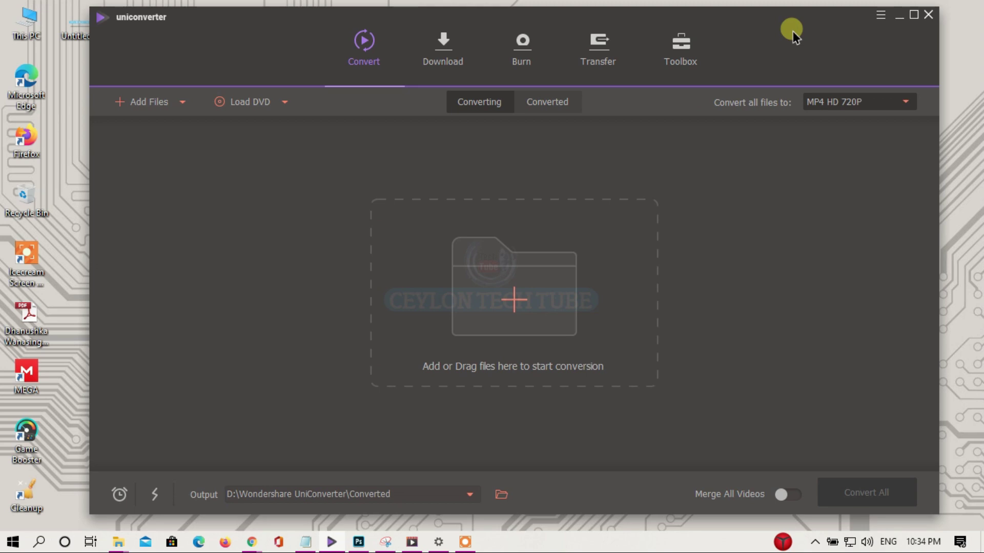
- Add the Valentine Mashup 2014 MP4 from the Mashup folder in File Explorer to UniConverter's conversion list
{"action": "left_click_drag", "start_coordinate": [791, 31], "coordinate": [770, 31]}
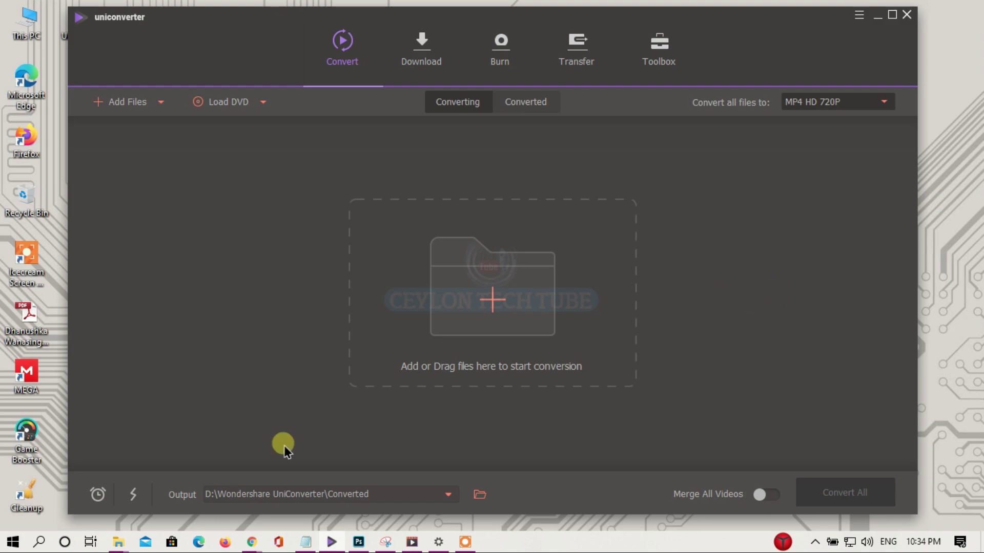
{"action": "left_click", "coordinate": [118, 542]}
{"action": "left_click", "coordinate": [190, 487]}
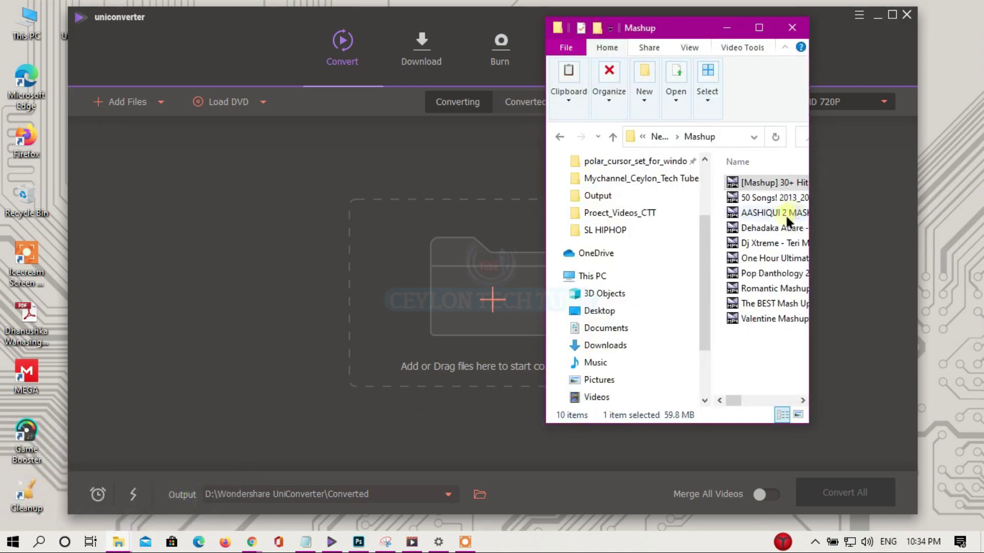
{"action": "left_click_drag", "start_coordinate": [676, 26], "coordinate": [885, 32]}
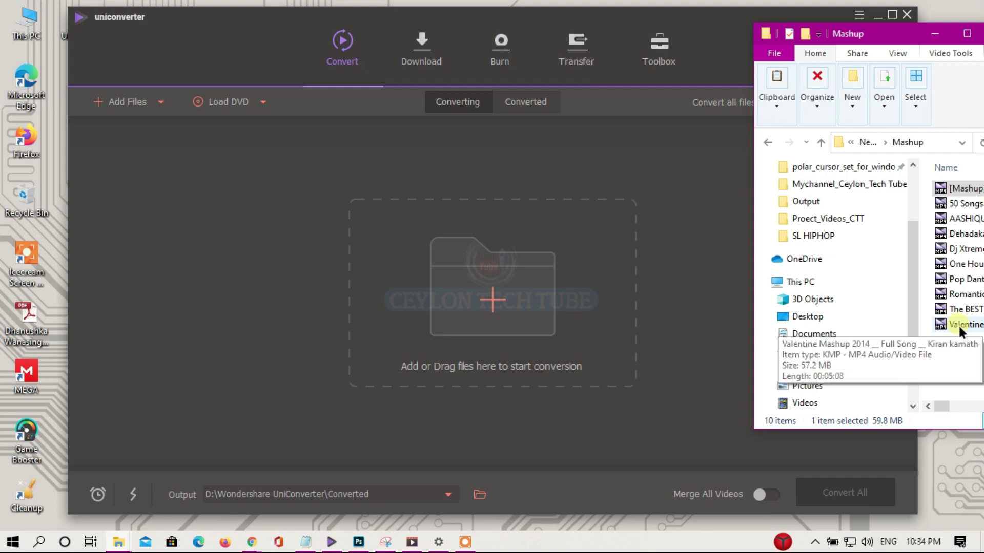
{"action": "left_click_drag", "start_coordinate": [958, 324], "coordinate": [546, 312]}
{"action": "left_click", "coordinate": [658, 350]}
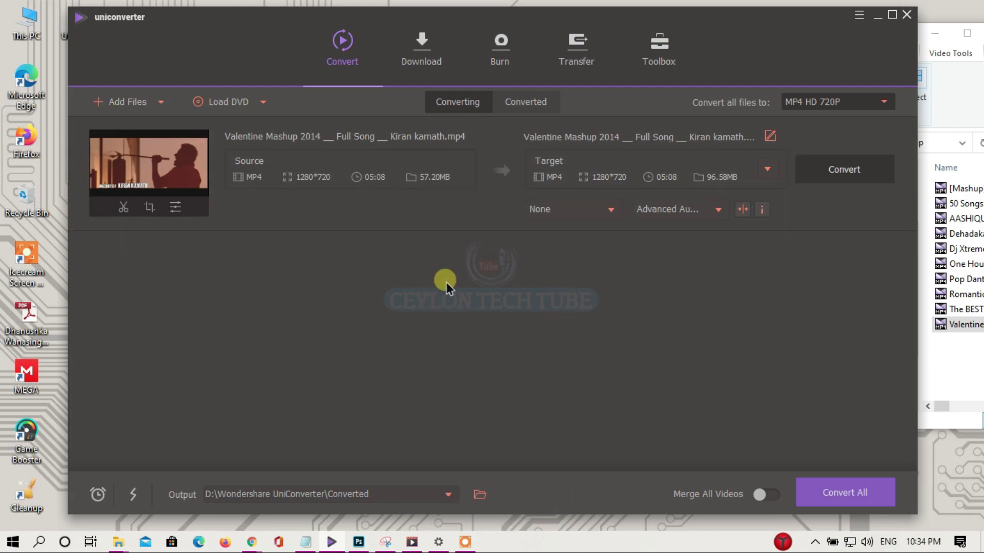
- Compare the list of already converted files with the list of files awaiting conversion, ending on the files awaiting conversion
{"action": "left_click", "coordinate": [514, 106]}
{"action": "left_click", "coordinate": [470, 106]}
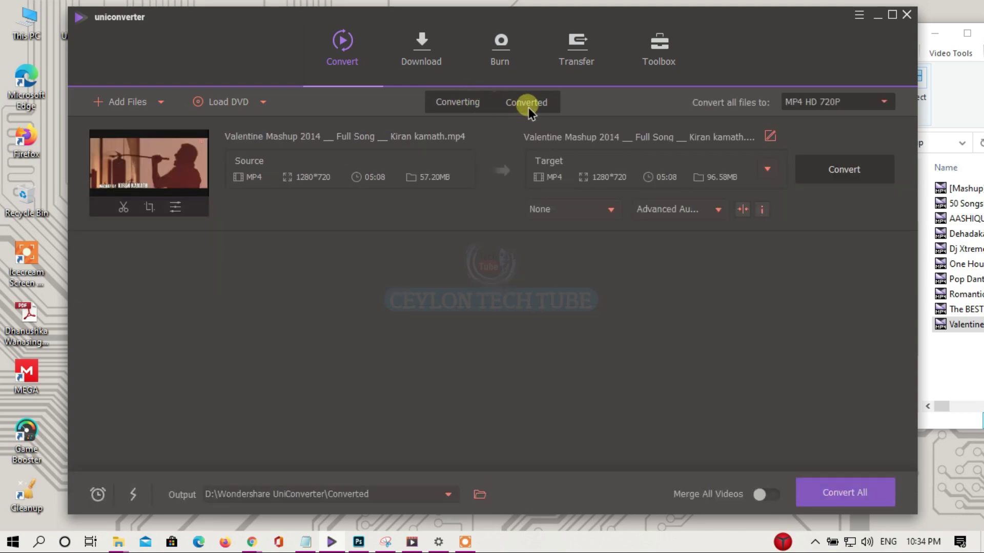
{"action": "left_click", "coordinate": [528, 107]}
{"action": "left_click", "coordinate": [474, 107]}
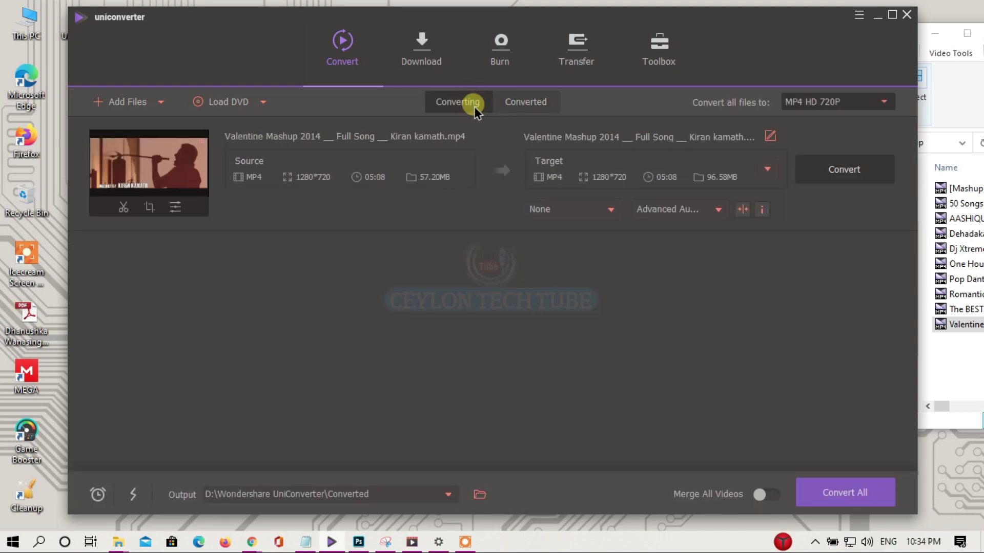
{"action": "left_click", "coordinate": [529, 107]}
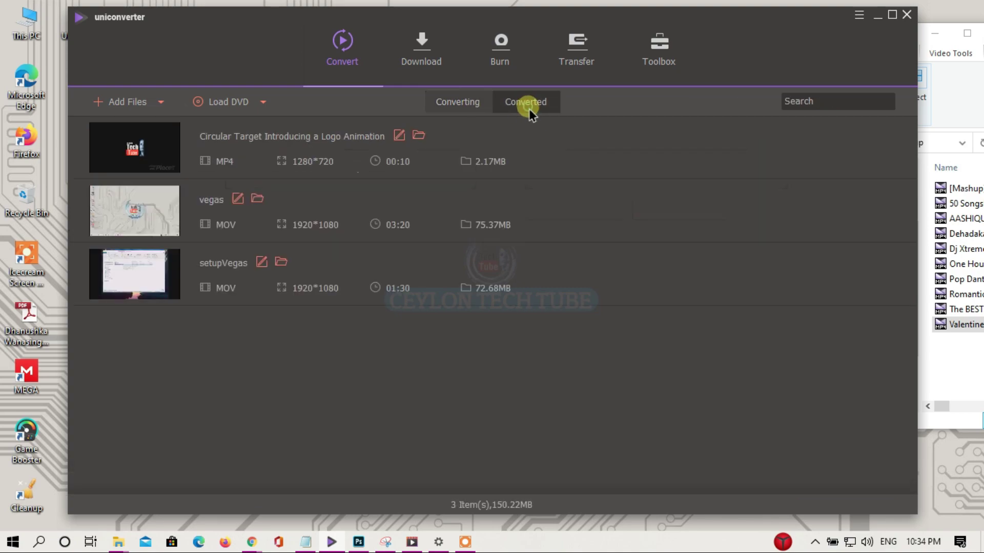
{"action": "left_click", "coordinate": [457, 103]}
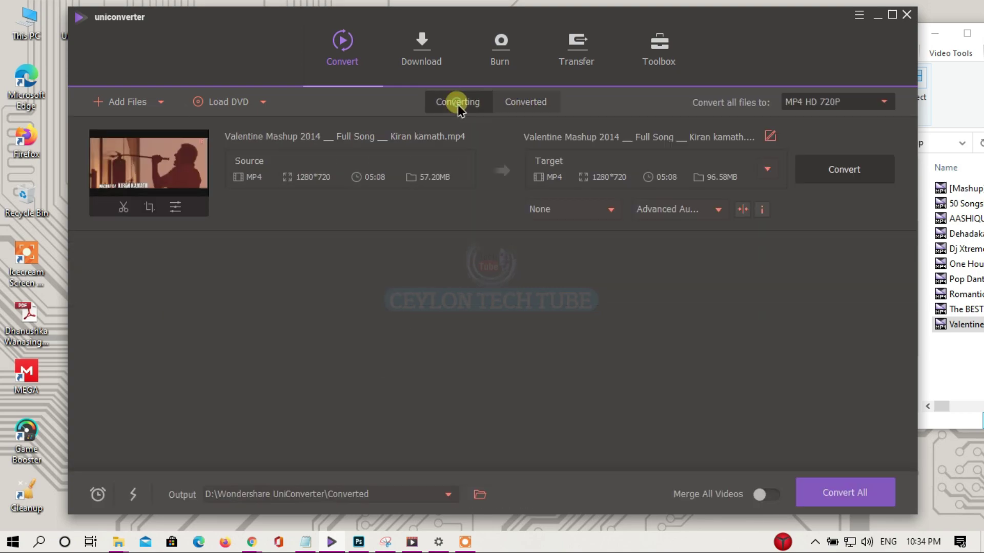
{"action": "left_click", "coordinate": [529, 103]}
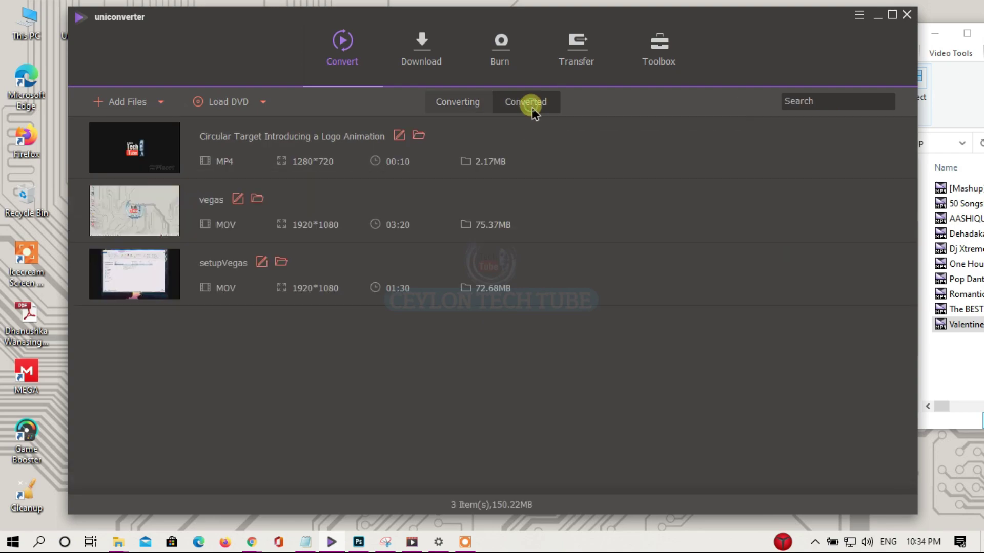
{"action": "left_click", "coordinate": [457, 102]}
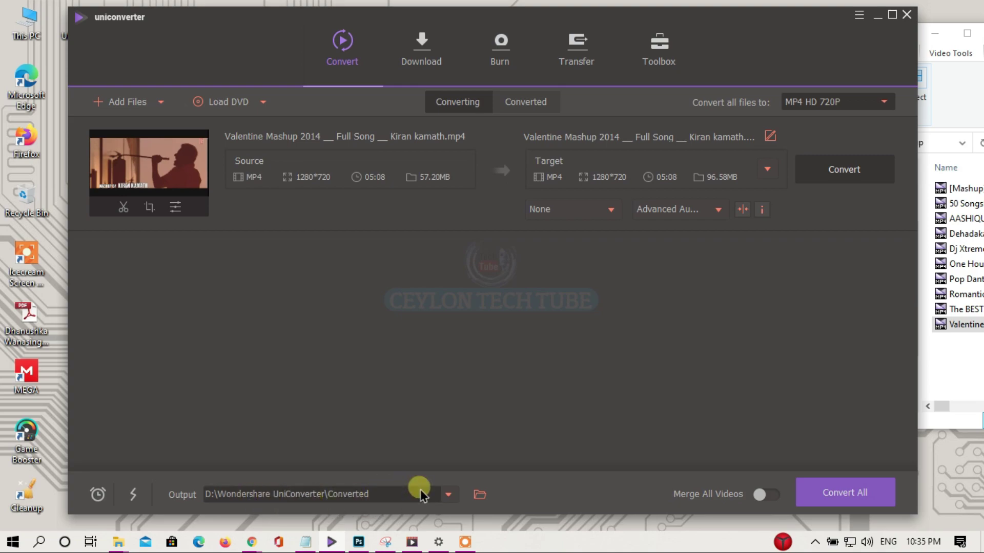
- Open the converted files' output folder, look at the Videos folder as well, and return to UniConverter
{"action": "left_click", "coordinate": [480, 495]}
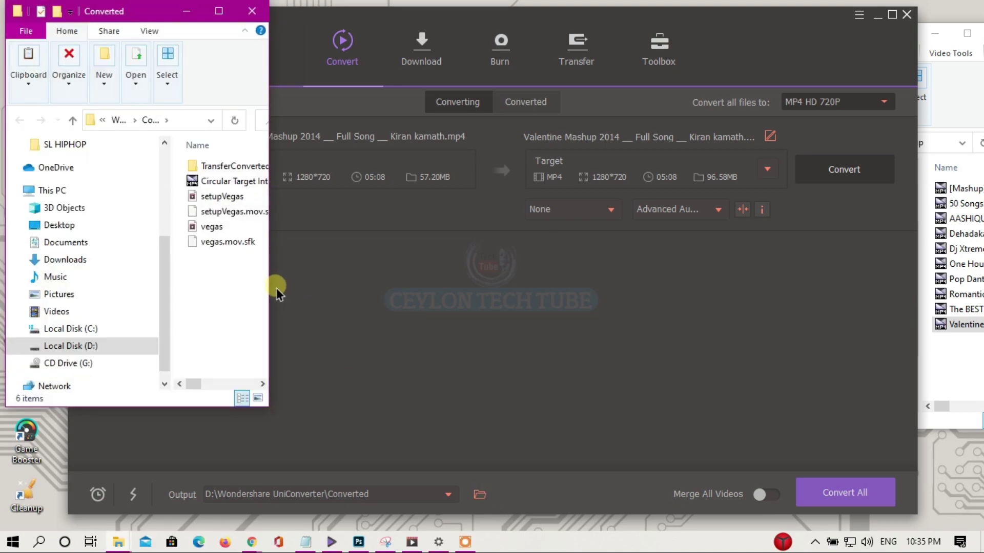
{"action": "left_click_drag", "start_coordinate": [270, 285], "coordinate": [468, 284]}
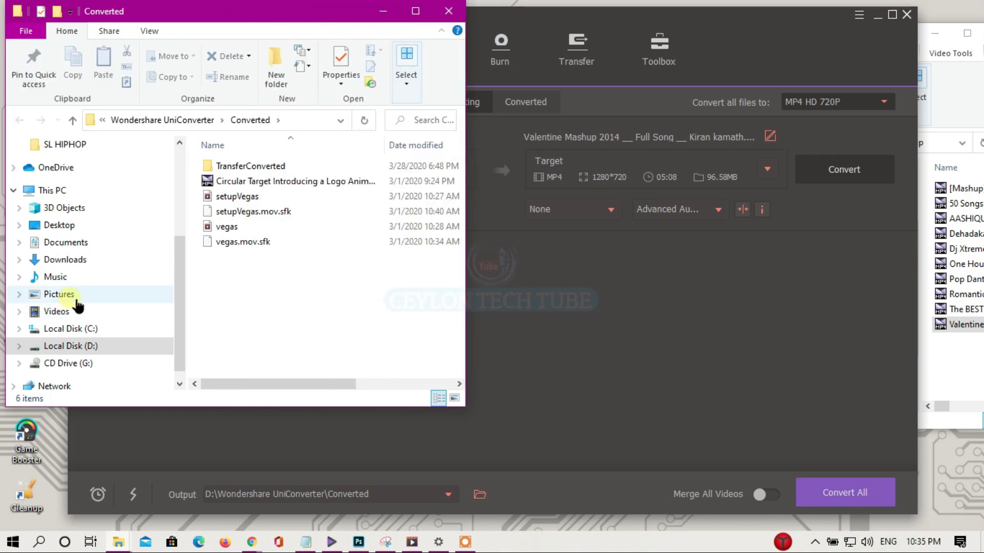
{"action": "left_click", "coordinate": [75, 312]}
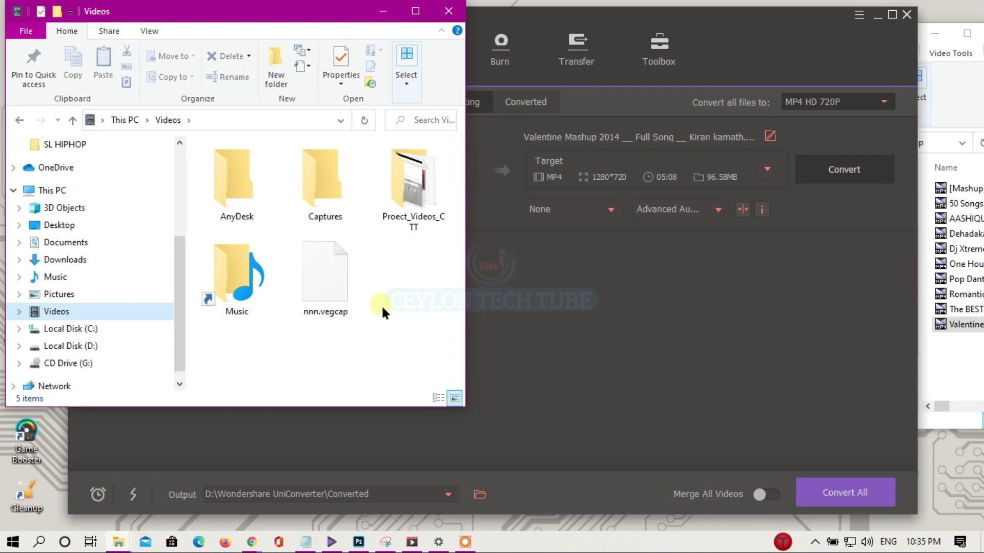
{"action": "left_click", "coordinate": [559, 307]}
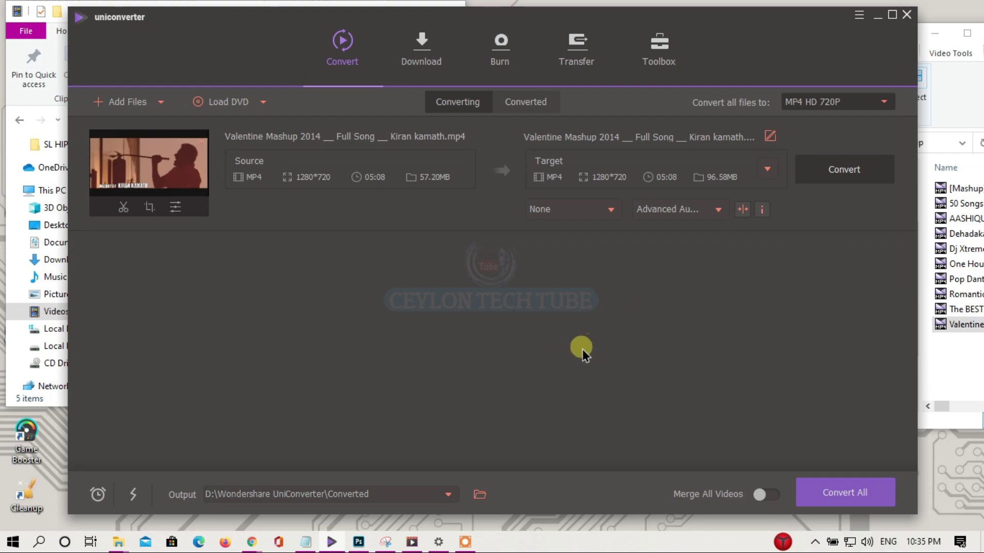
{"action": "left_click", "coordinate": [398, 225]}
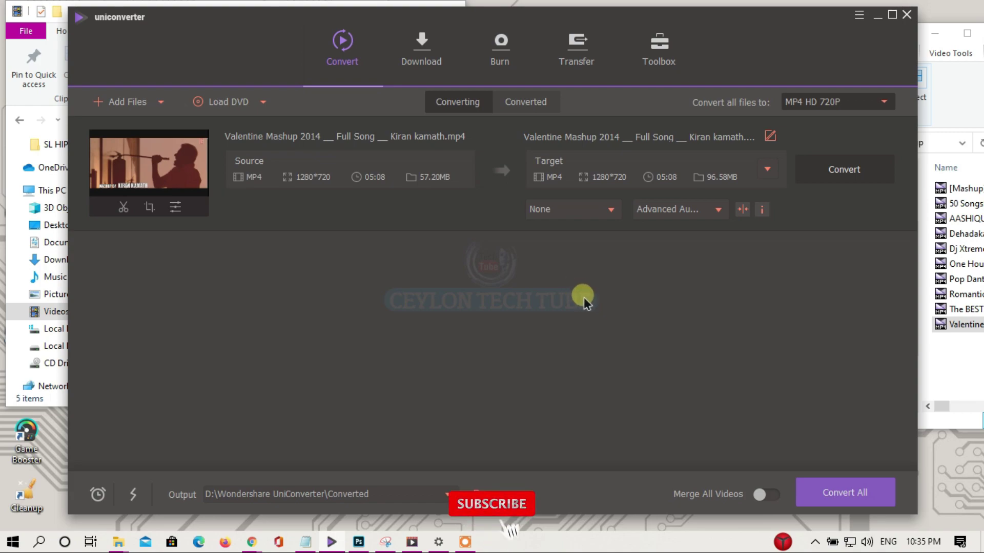
- Open the target format choices for the Valentine Mashup video and look over the recent, video, audio and device categories
{"action": "mouse_move", "coordinate": [272, 213]}
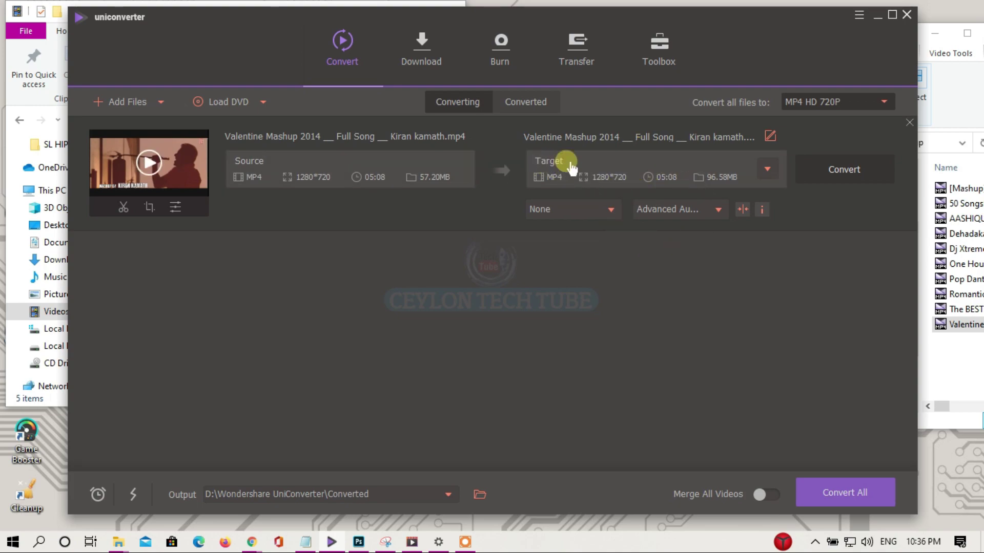
{"action": "left_click", "coordinate": [768, 170]}
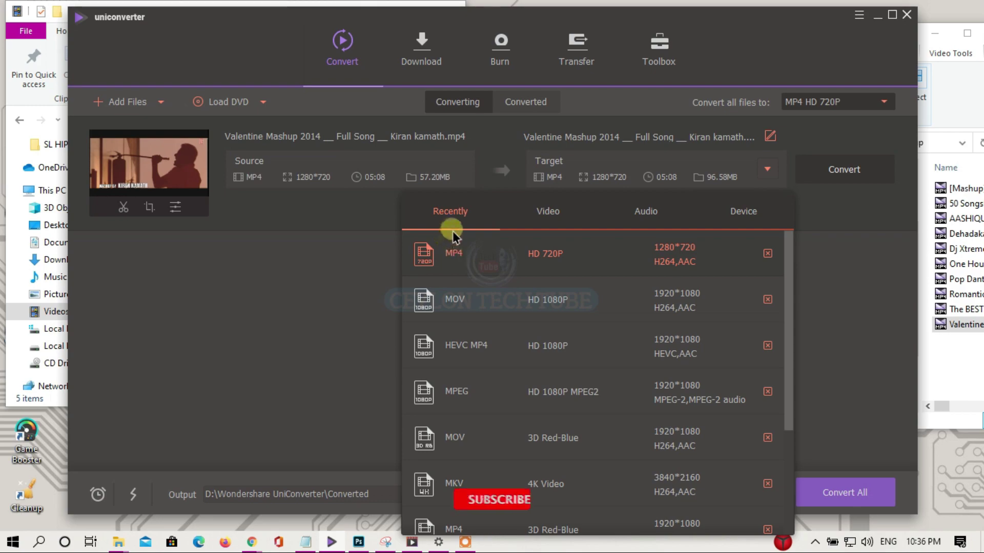
{"action": "left_click", "coordinate": [547, 212]}
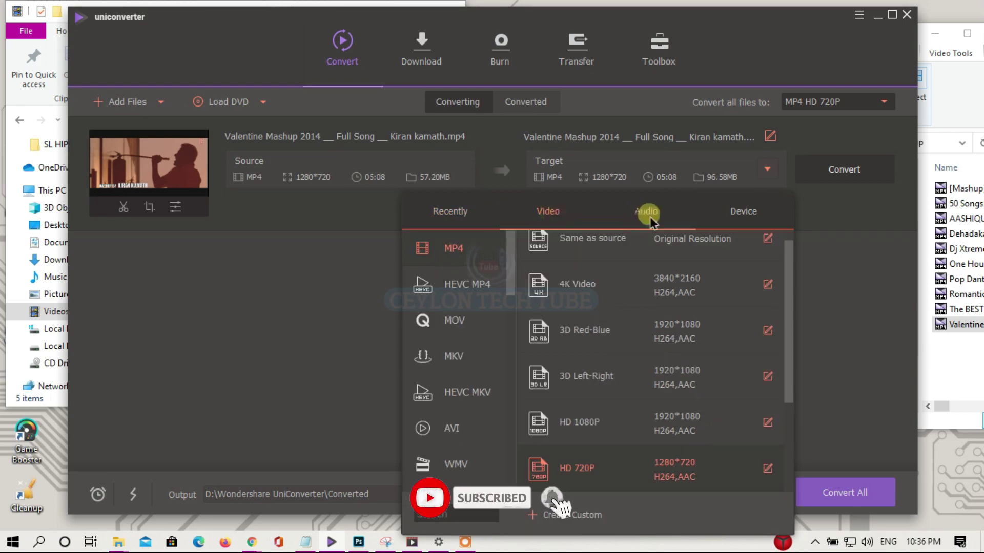
{"action": "left_click", "coordinate": [645, 213]}
{"action": "left_click", "coordinate": [733, 215]}
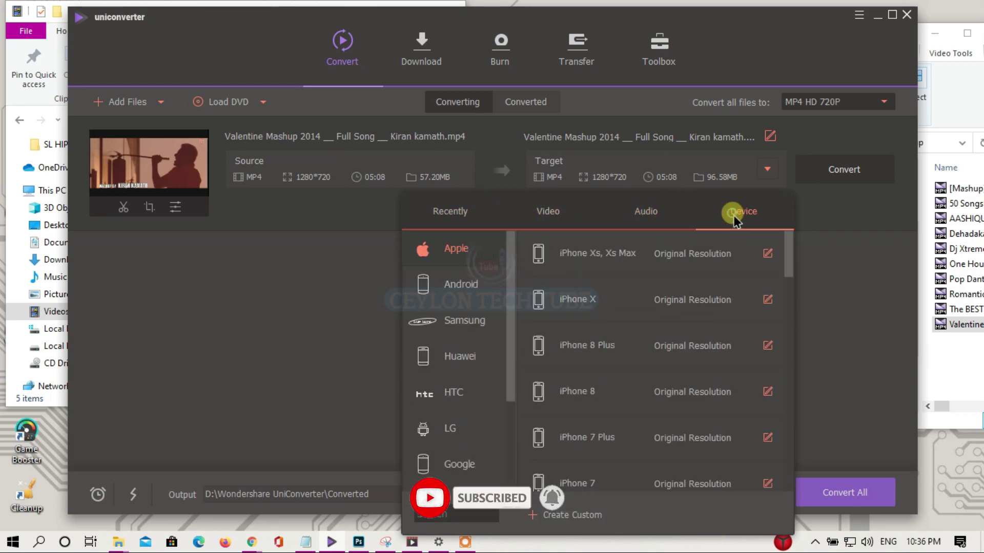
- Examine the available video output formats, including the resolution presets for HEVC MP4 and MOV
{"action": "left_click", "coordinate": [564, 214]}
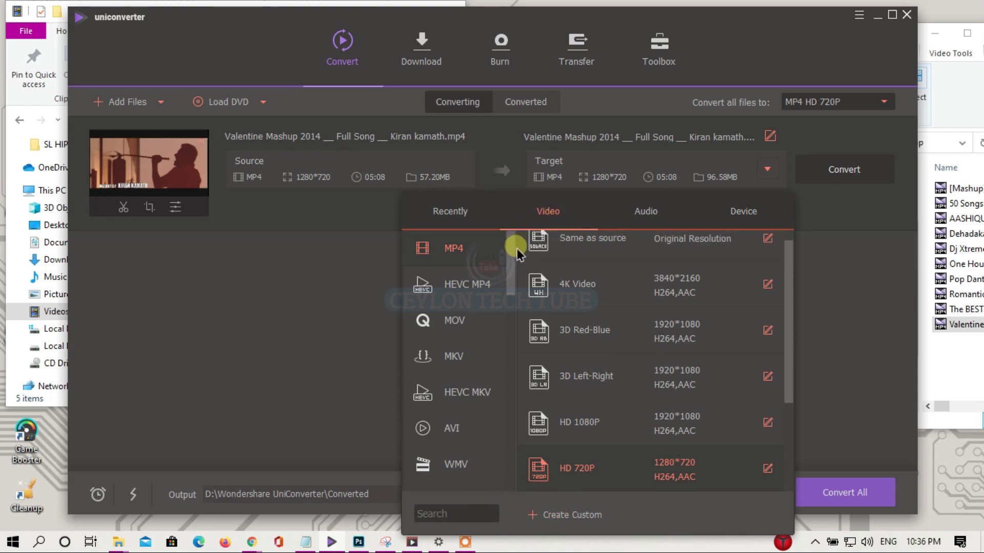
{"action": "left_click_drag", "start_coordinate": [511, 253], "coordinate": [517, 457]}
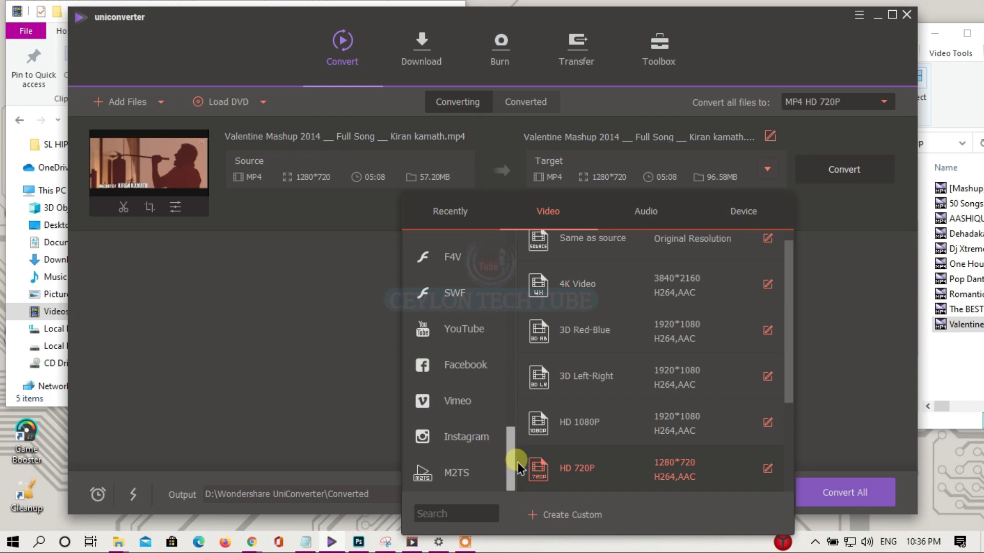
{"action": "left_click_drag", "start_coordinate": [518, 464], "coordinate": [522, 253]}
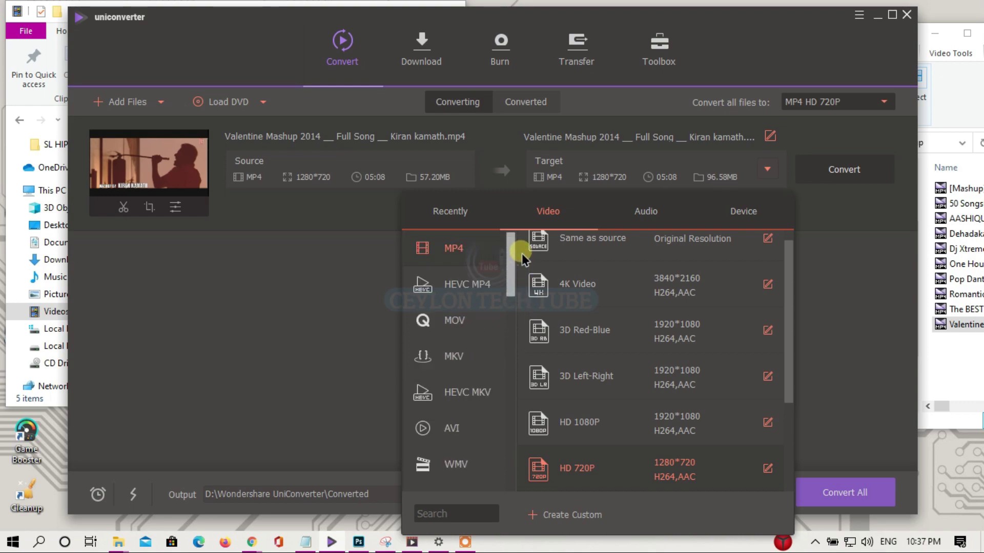
{"action": "left_click", "coordinate": [461, 288]}
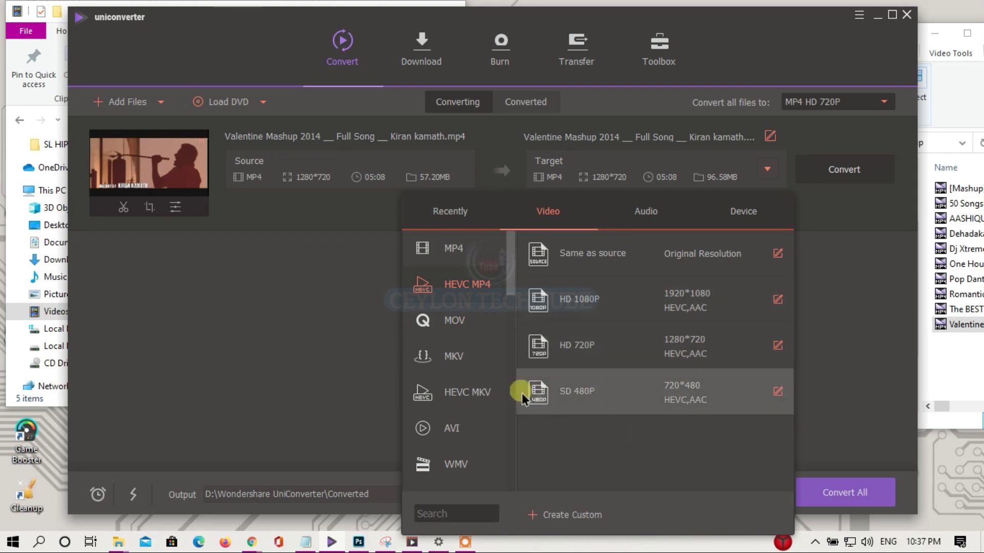
{"action": "left_click", "coordinate": [465, 331]}
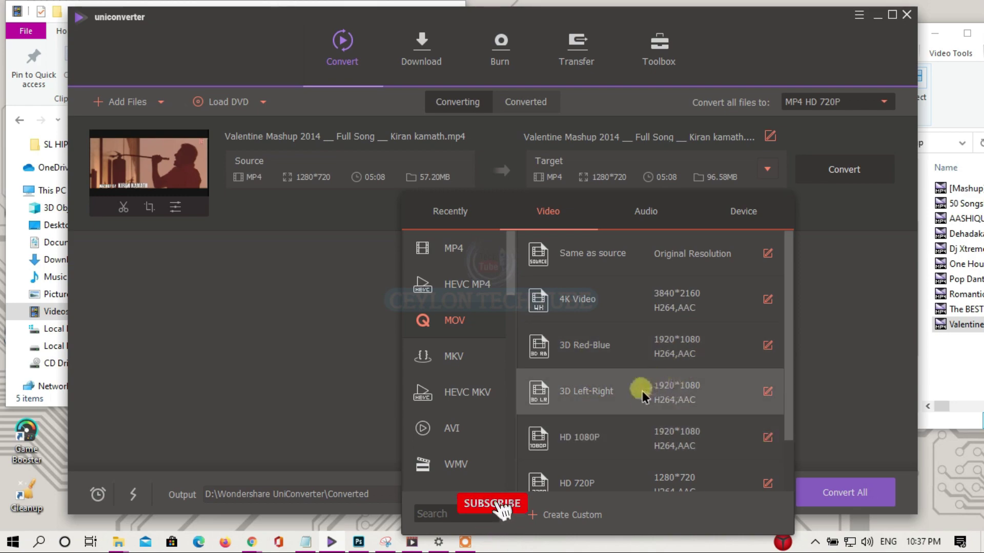
{"action": "scroll", "coordinate": [671, 395], "scroll_direction": "down", "scroll_amount": 1}
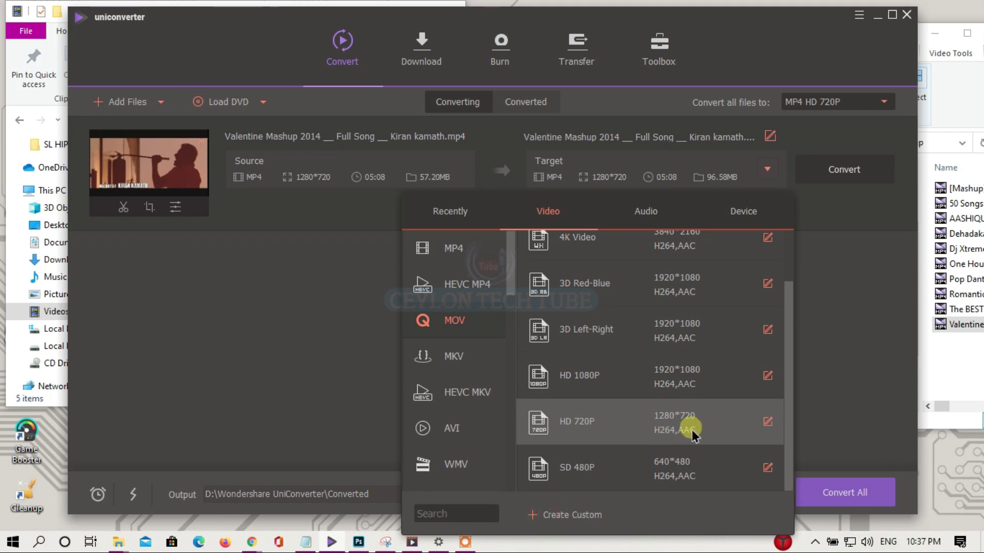
{"action": "scroll", "coordinate": [692, 435], "scroll_direction": "up", "scroll_amount": 1}
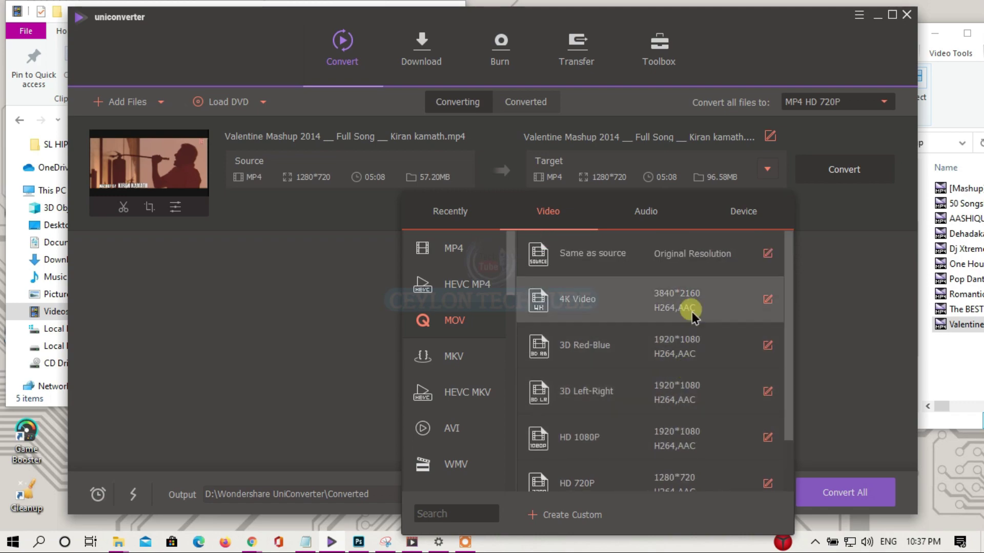
- Examine the audio output formats and the quality presets for MP3, WAV, M4A, WMA and AAC
{"action": "left_click", "coordinate": [651, 211]}
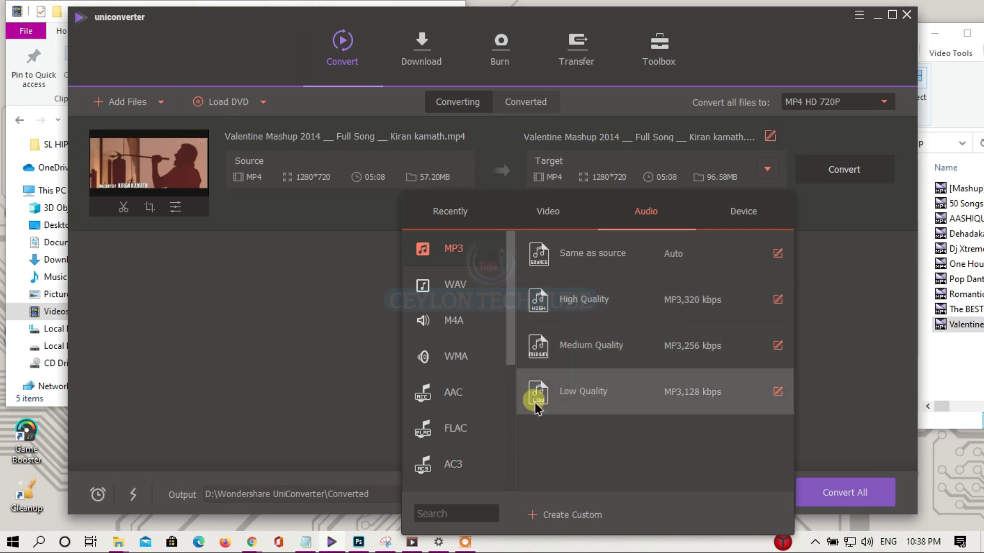
{"action": "left_click", "coordinate": [455, 285]}
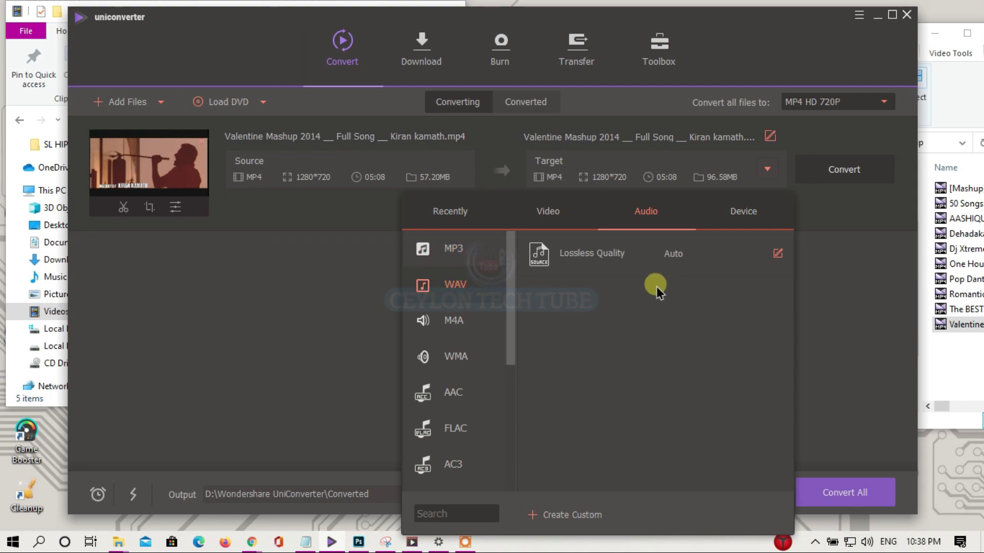
{"action": "left_click", "coordinate": [482, 317]}
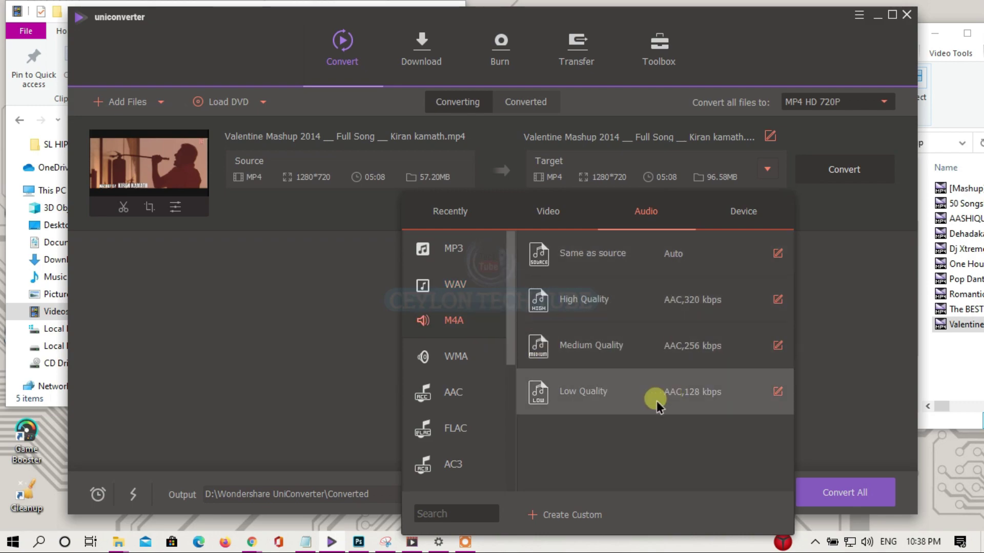
{"action": "left_click", "coordinate": [466, 359]}
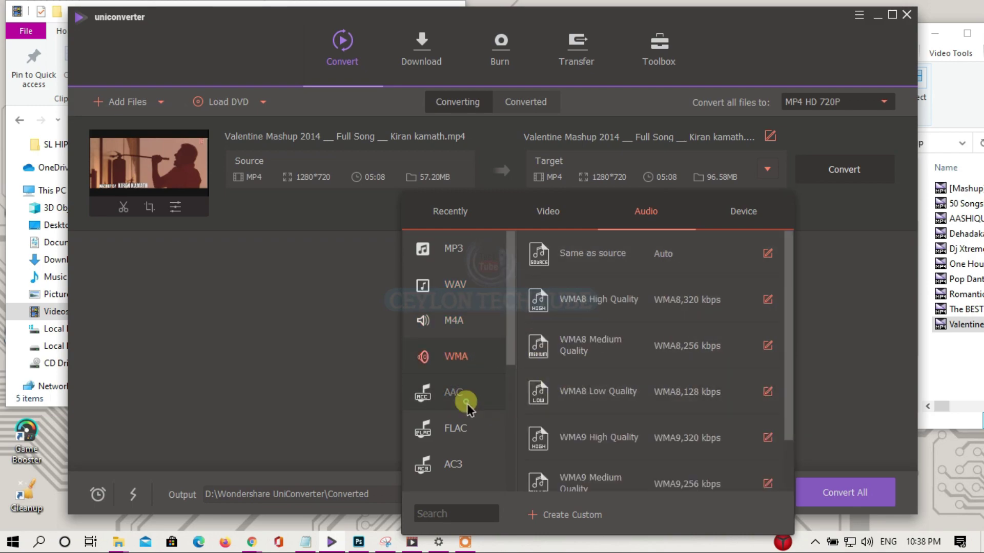
{"action": "left_click", "coordinate": [466, 394]}
{"action": "scroll", "coordinate": [466, 405], "scroll_direction": "down", "scroll_amount": 3}
{"action": "scroll", "coordinate": [468, 408], "scroll_direction": "down", "scroll_amount": 1}
{"action": "scroll", "coordinate": [469, 411], "scroll_direction": "up", "scroll_amount": 4}
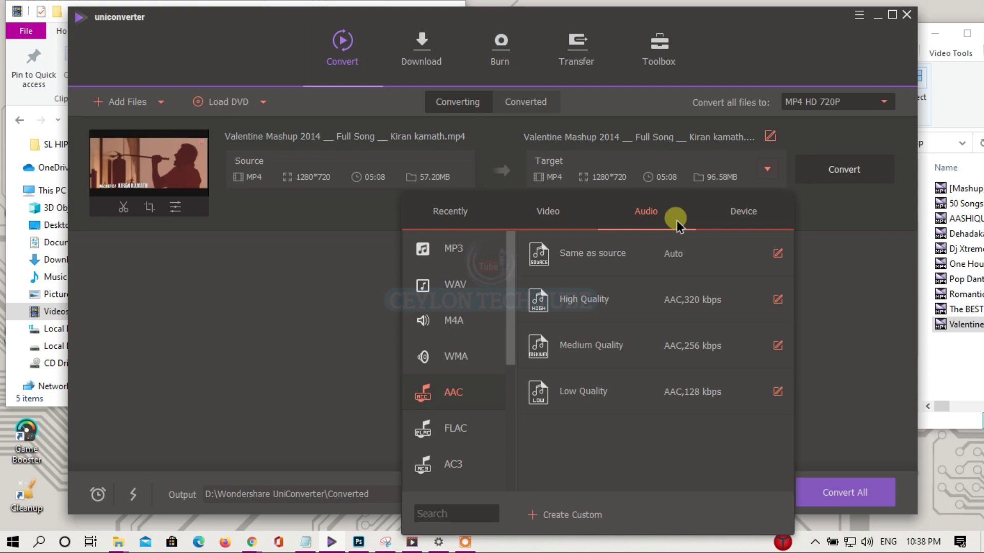
- Examine the device presets for Apple, Android, Samsung, Huawei, HTC and LG, and close the format choices without picking one
{"action": "left_click", "coordinate": [724, 211]}
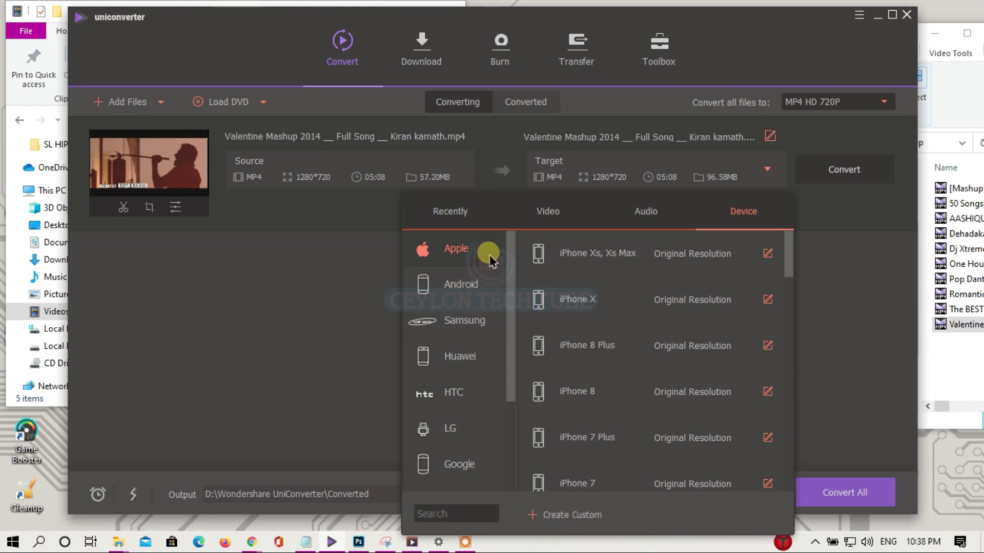
{"action": "mouse_move", "coordinate": [511, 275]}
{"action": "left_mouse_down"}
{"action": "mouse_move", "coordinate": [505, 403]}
{"action": "mouse_move", "coordinate": [517, 262]}
{"action": "left_mouse_up"}
{"action": "left_click", "coordinate": [463, 287]}
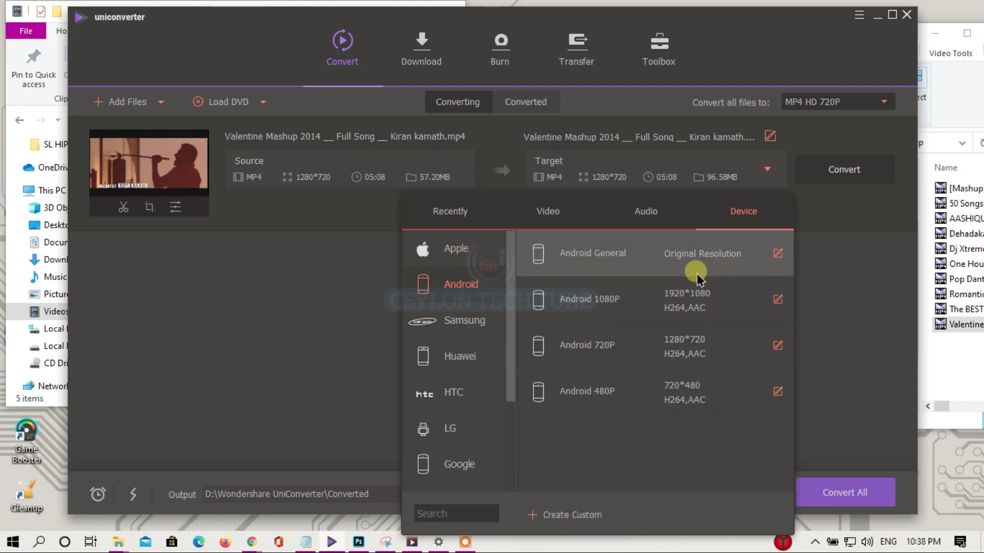
{"action": "left_click", "coordinate": [478, 334]}
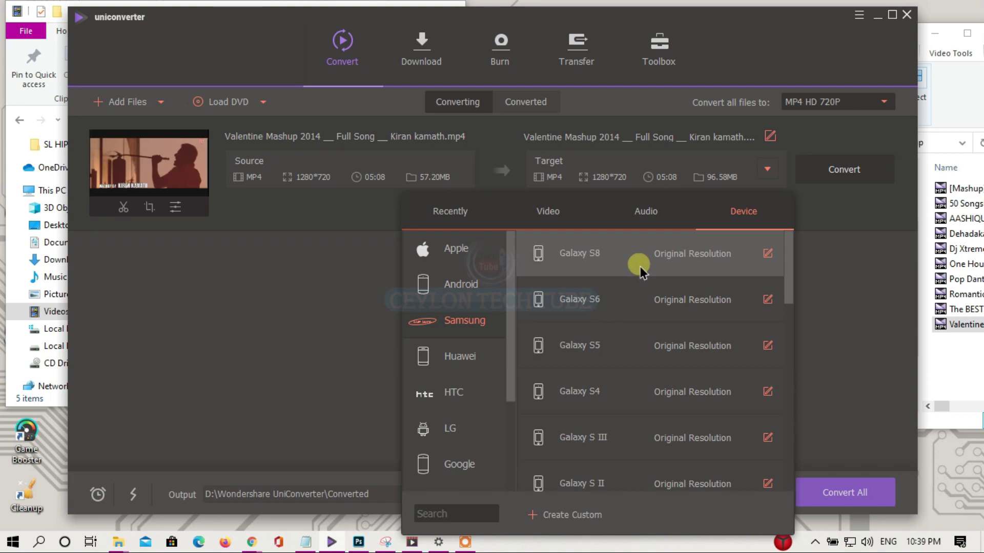
{"action": "left_click", "coordinate": [485, 365]}
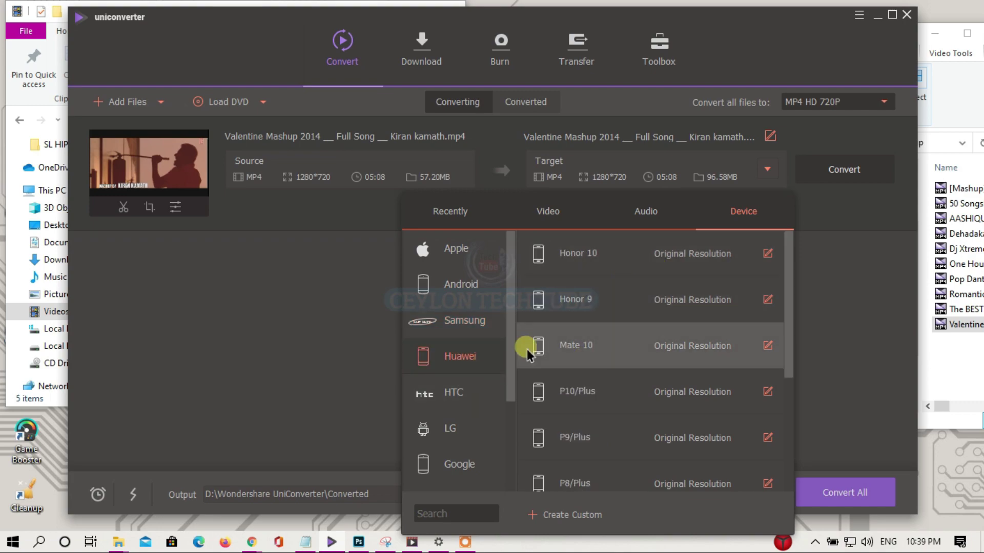
{"action": "left_click", "coordinate": [482, 394]}
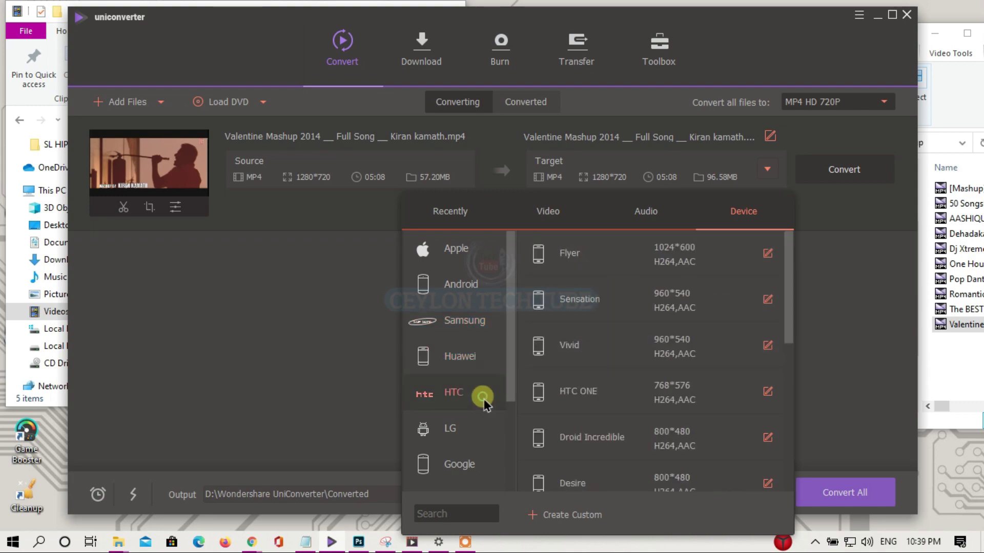
{"action": "left_click", "coordinate": [504, 435]}
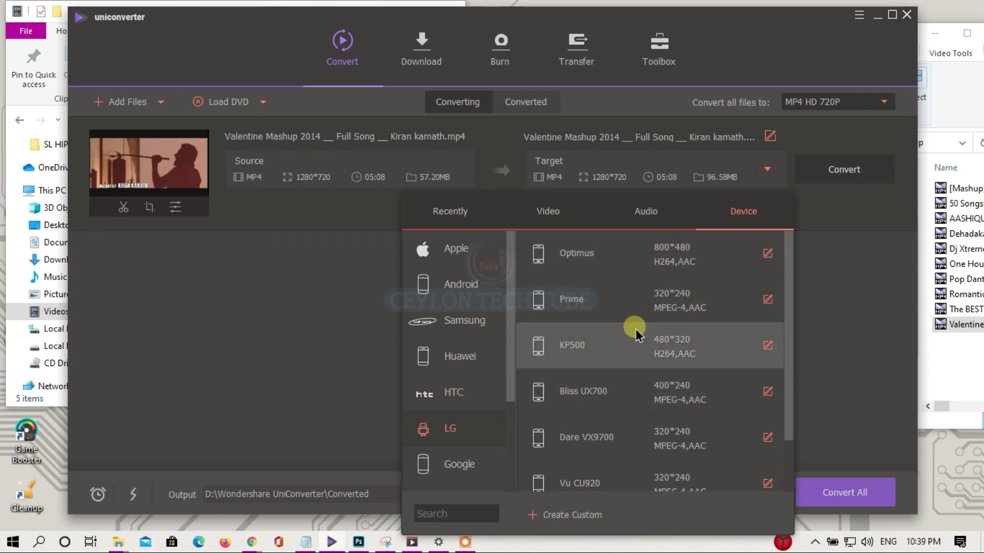
{"action": "scroll", "coordinate": [636, 330], "scroll_direction": "down", "scroll_amount": 1}
{"action": "scroll", "coordinate": [636, 330], "scroll_direction": "up", "scroll_amount": 1}
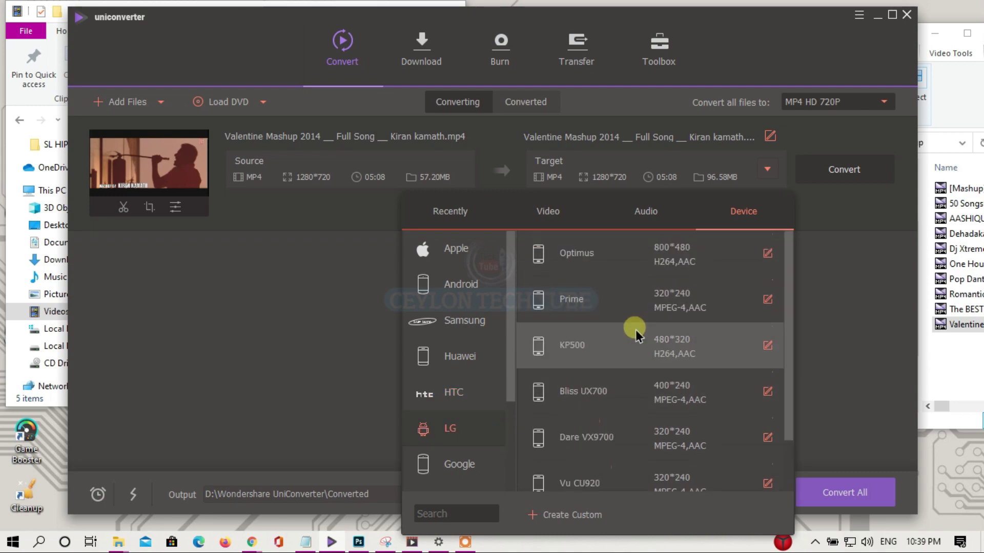
{"action": "left_click", "coordinate": [479, 258]}
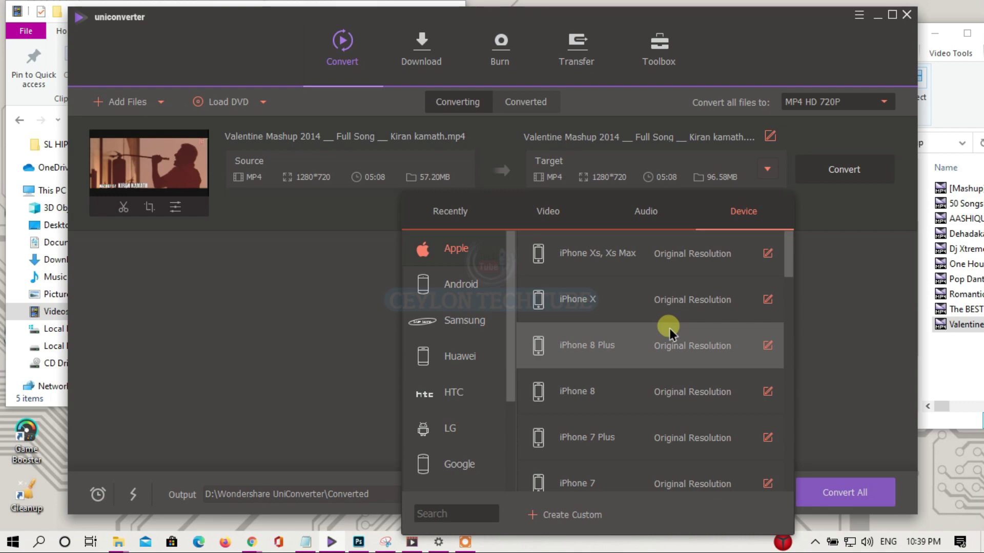
{"action": "left_click", "coordinate": [847, 314]}
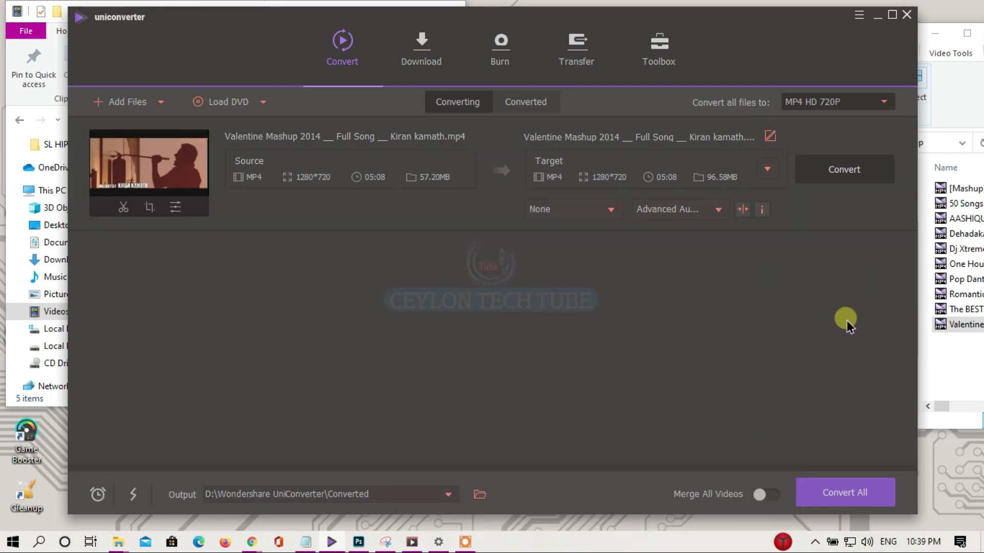
- Set the Valentine Mashup video's target format to MOV with the SD 480P (640*480) preset
{"action": "left_click", "coordinate": [767, 169]}
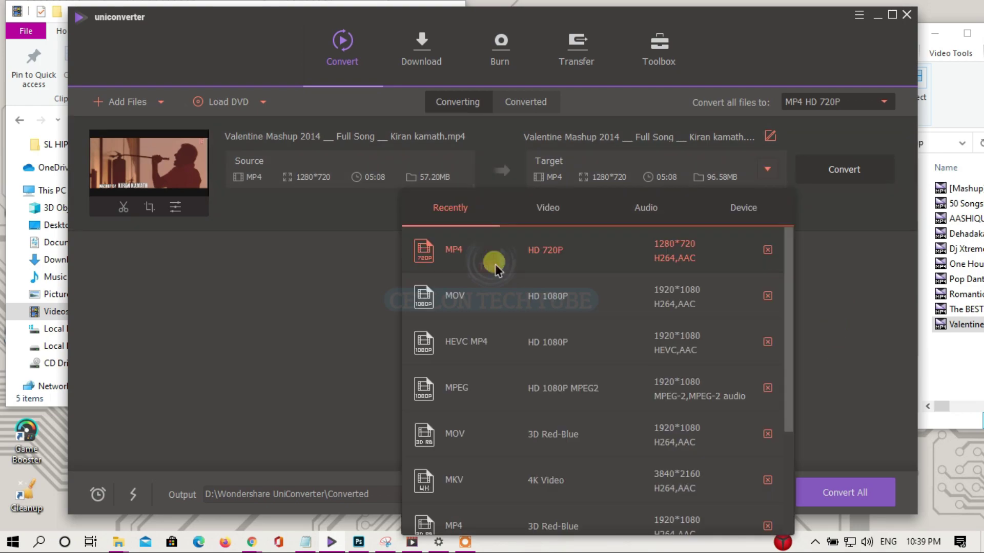
{"action": "left_click", "coordinate": [539, 208]}
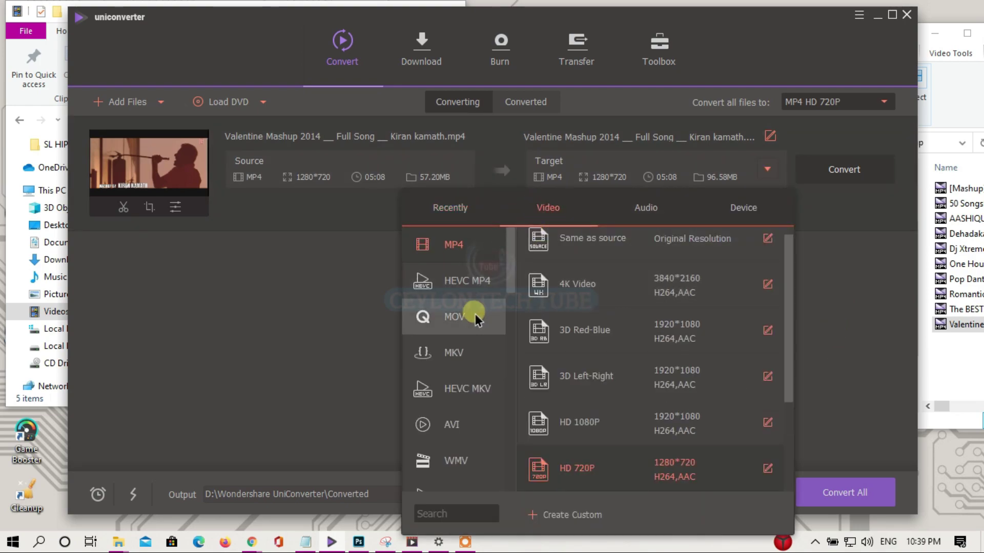
{"action": "scroll", "coordinate": [475, 314], "scroll_direction": "down", "scroll_amount": 5}
{"action": "scroll", "coordinate": [475, 314], "scroll_direction": "up", "scroll_amount": 5}
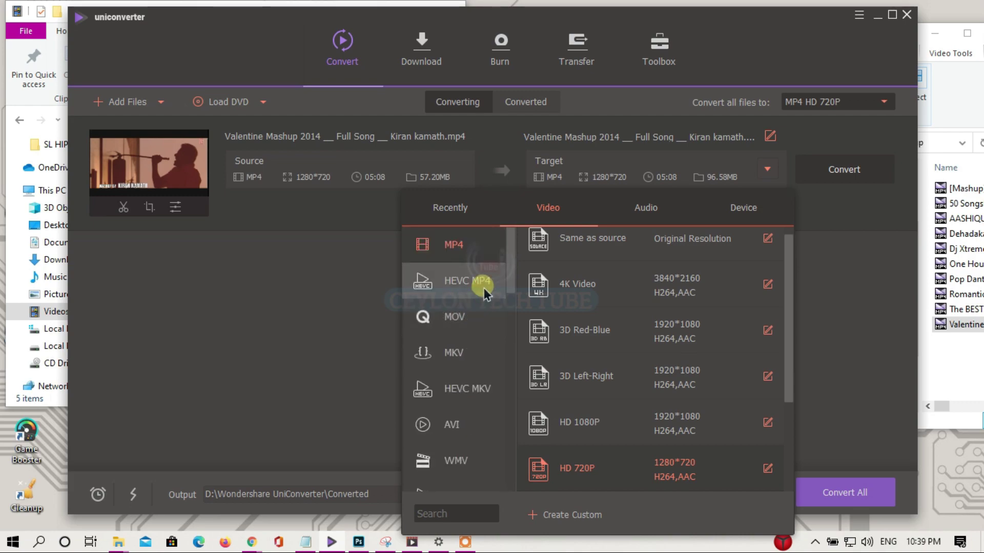
{"action": "scroll", "coordinate": [468, 327], "scroll_direction": "down", "scroll_amount": 2}
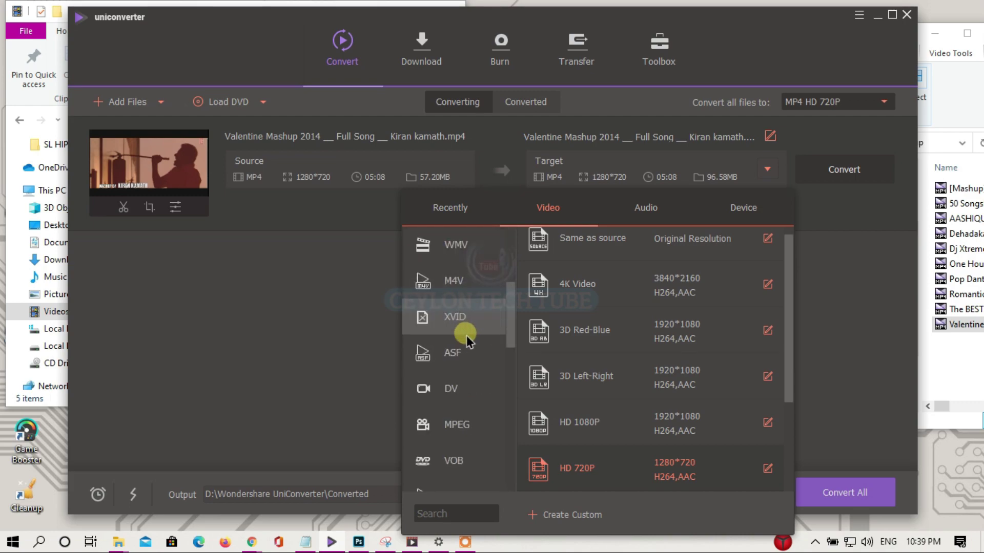
{"action": "left_click_drag", "start_coordinate": [514, 324], "coordinate": [519, 279]}
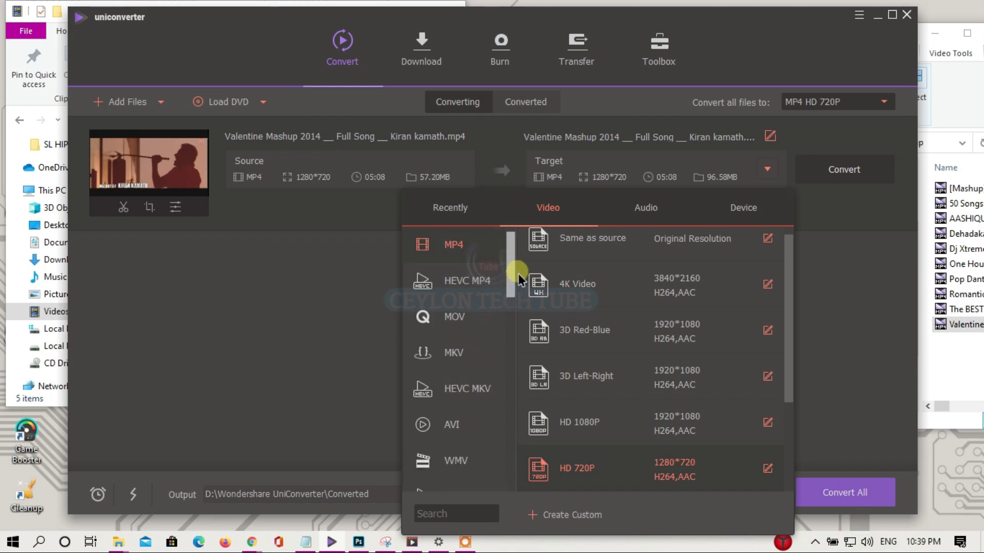
{"action": "left_click", "coordinate": [482, 315]}
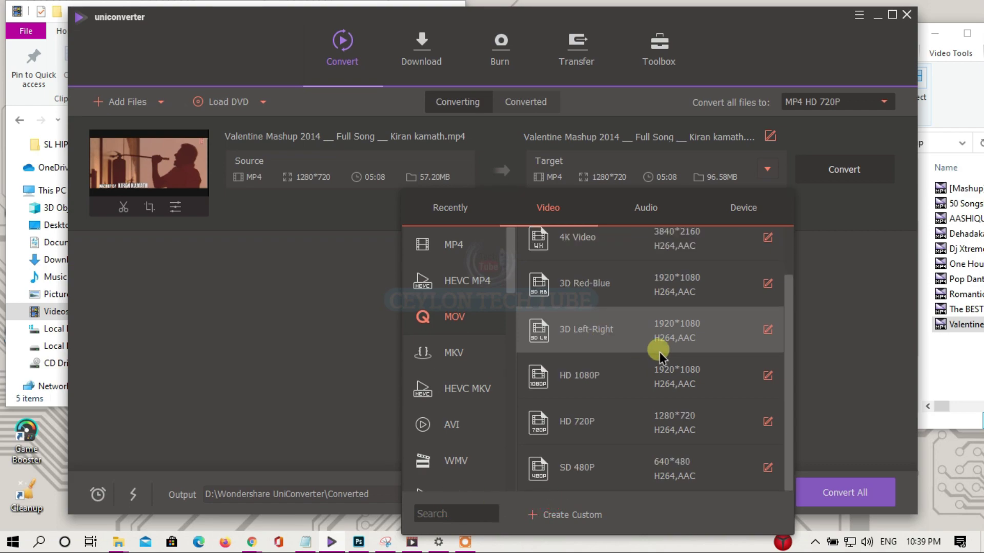
{"action": "left_click", "coordinate": [678, 472]}
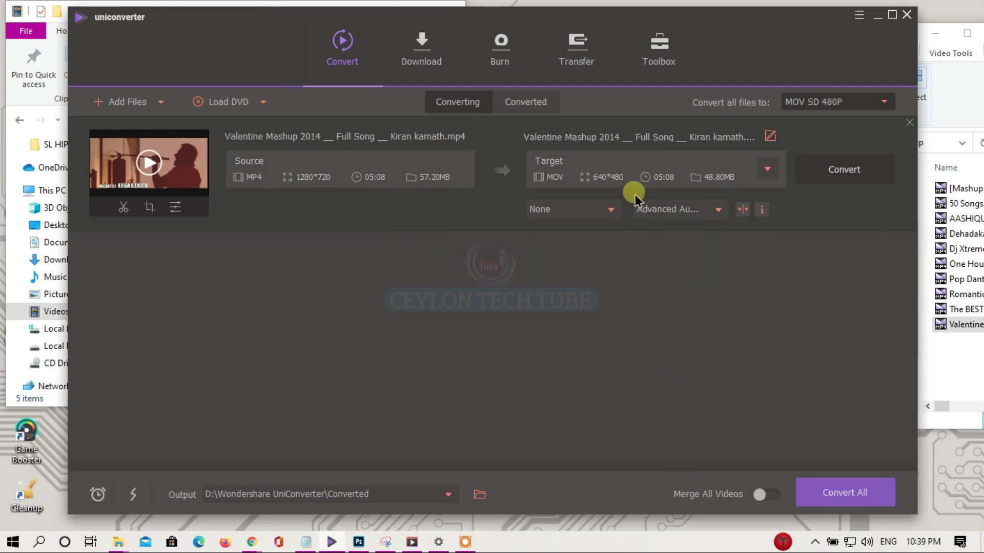
- Review the MOV resolution presets for the target once more and close the list without choosing another
{"action": "left_click", "coordinate": [768, 173]}
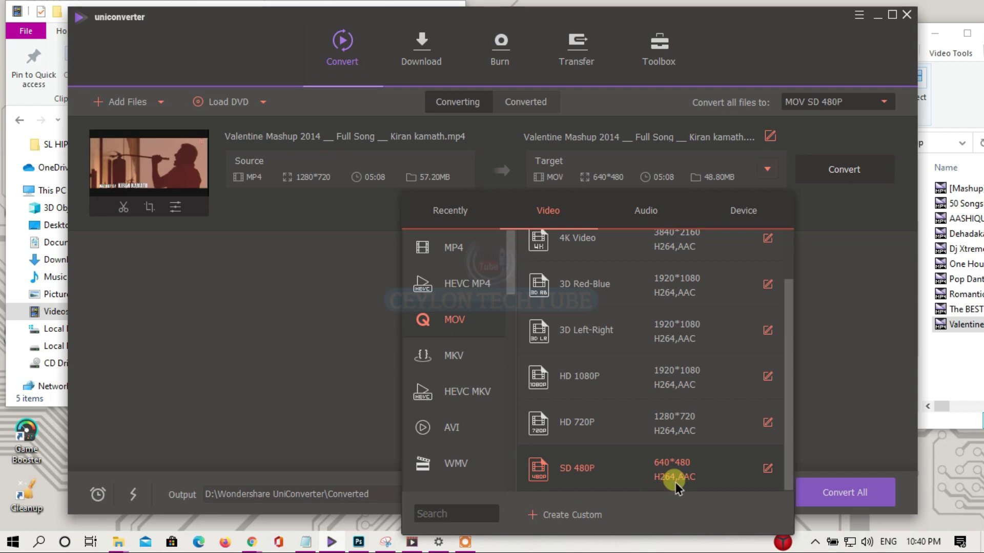
{"action": "scroll", "coordinate": [784, 362], "scroll_direction": "up", "scroll_amount": 1}
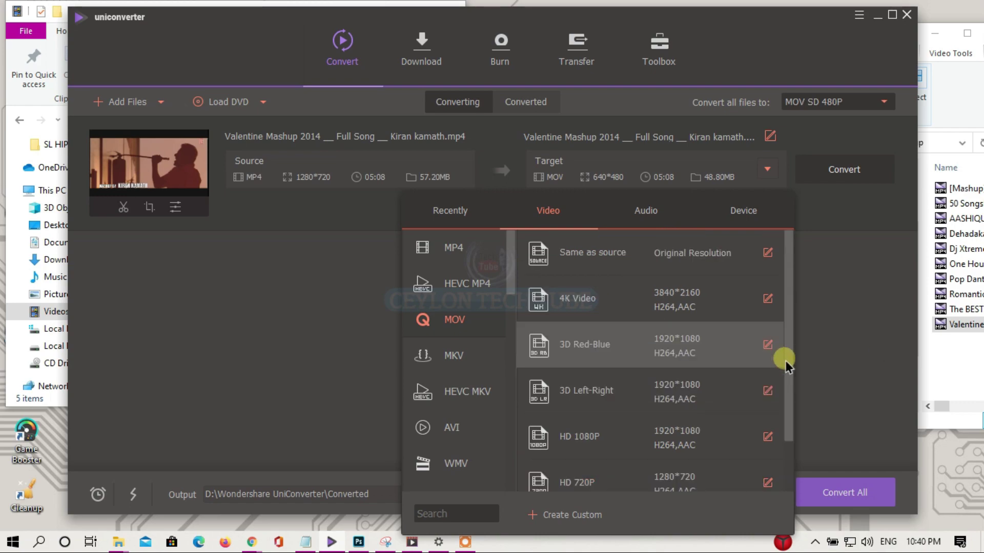
{"action": "left_click", "coordinate": [841, 308]}
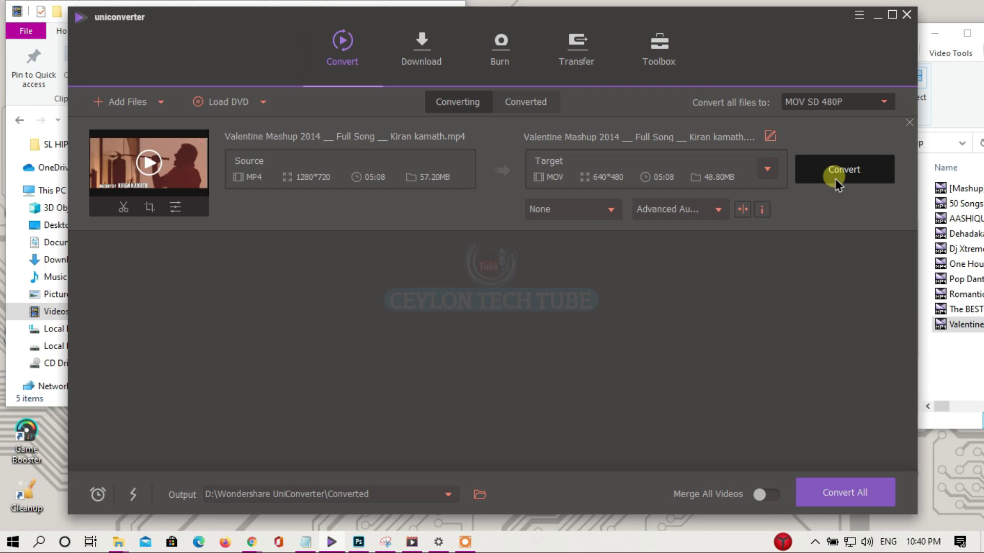
- Convert the Valentine Mashup video to MOV SD 480P and open the folder containing the converted file
{"action": "left_click", "coordinate": [834, 178]}
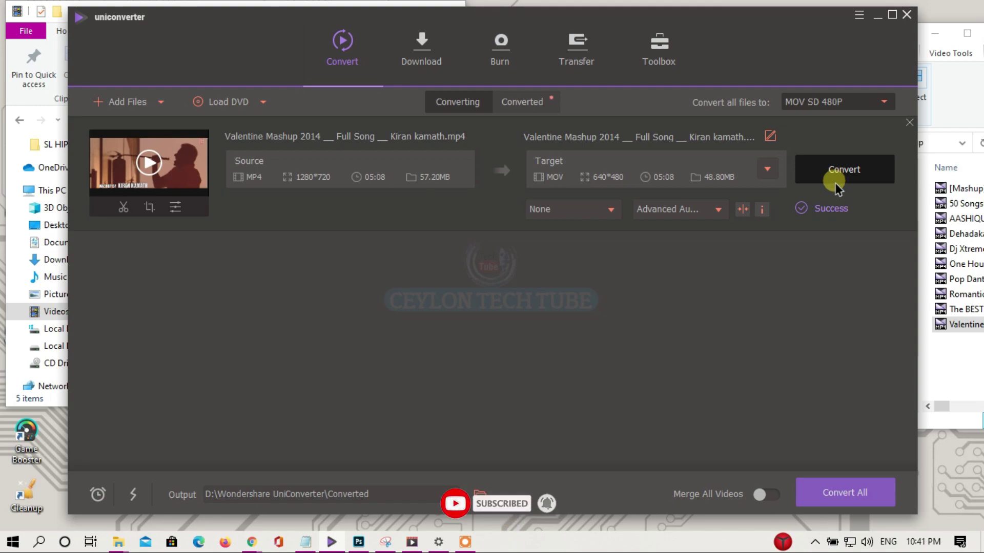
{"action": "left_click", "coordinate": [542, 102]}
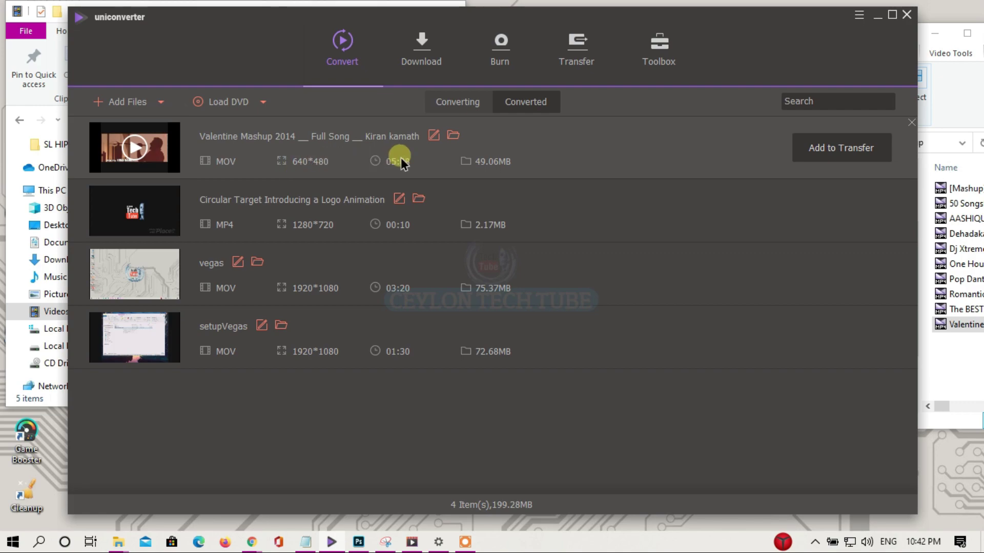
{"action": "left_click", "coordinate": [453, 136]}
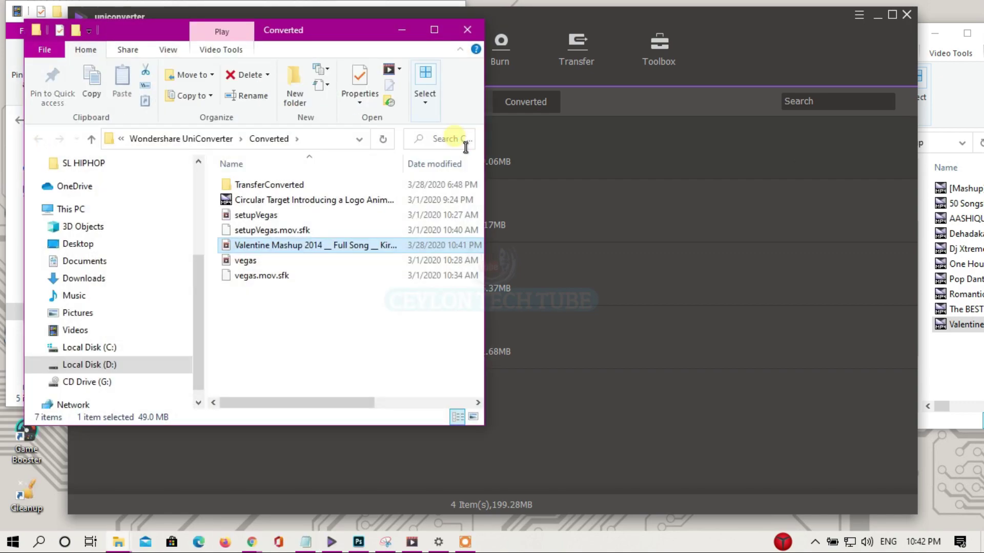
- Play the converted Valentine Mashup MOV file from the Converted folder, declining the app rating request, and close the player and folder
{"action": "left_click_drag", "start_coordinate": [485, 321], "coordinate": [742, 321]}
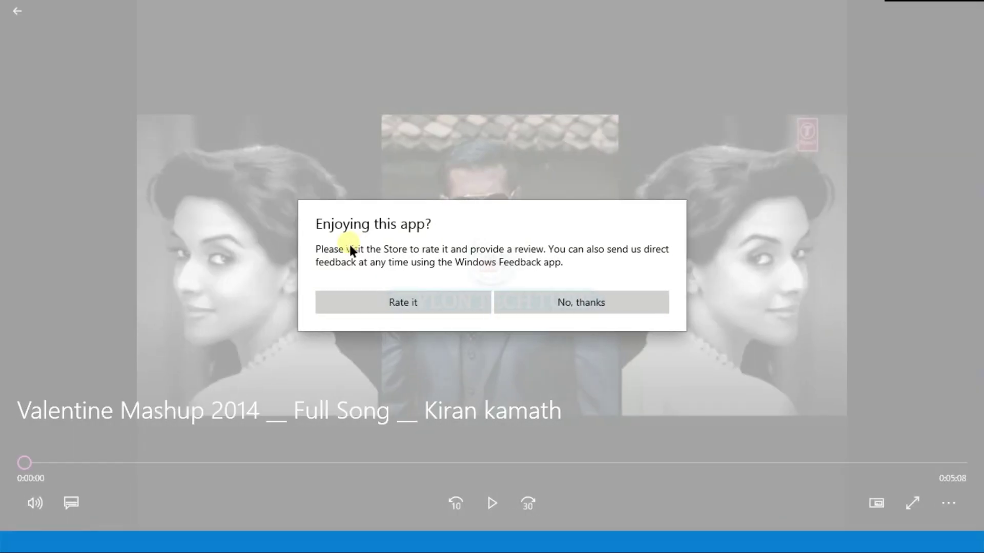
{"action": "left_click", "coordinate": [581, 312]}
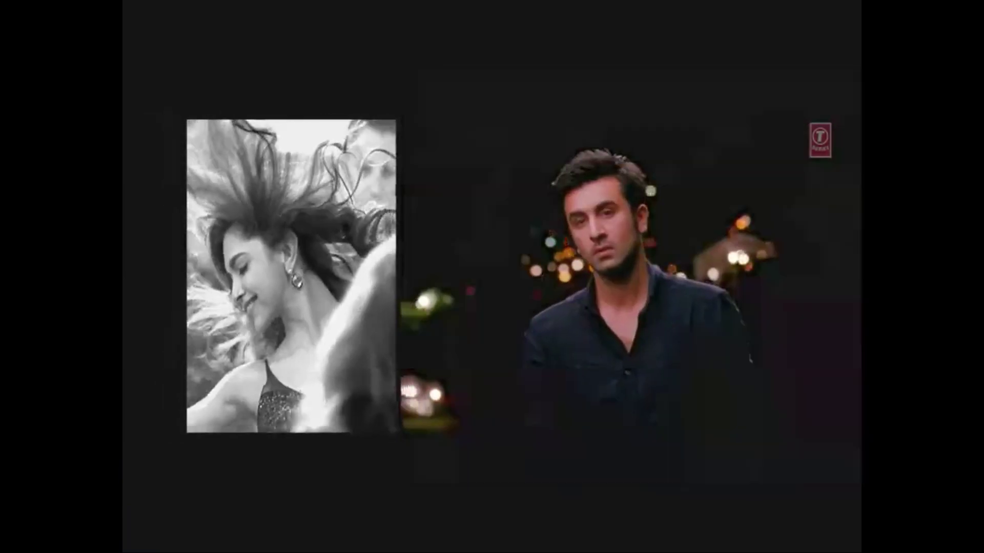
{"action": "key", "text": "Escape"}
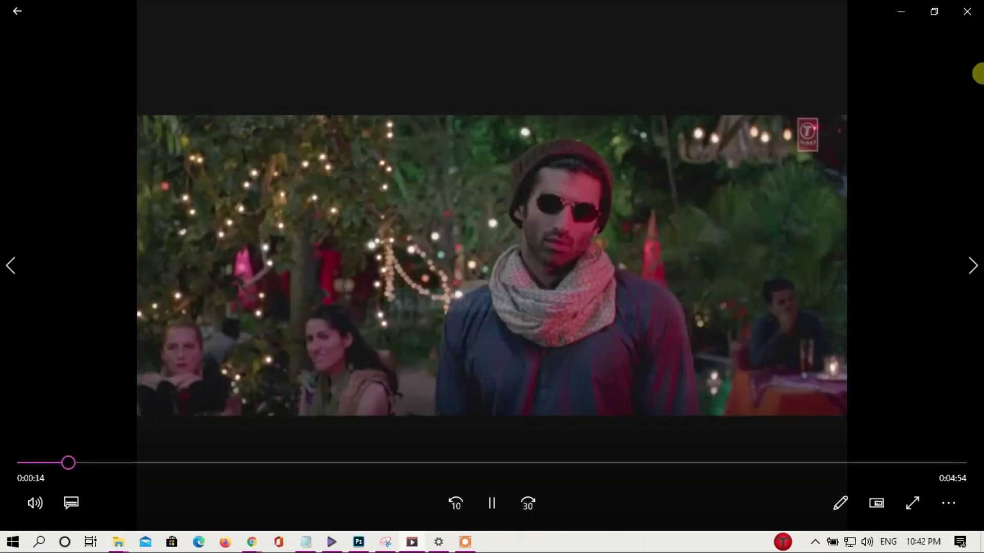
{"action": "left_click", "coordinate": [967, 11]}
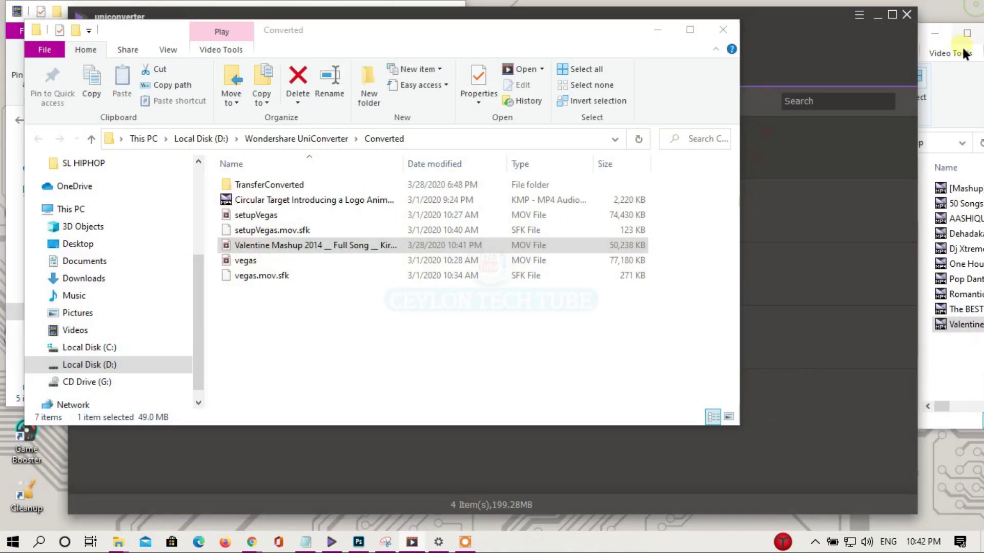
{"action": "left_click", "coordinate": [723, 30]}
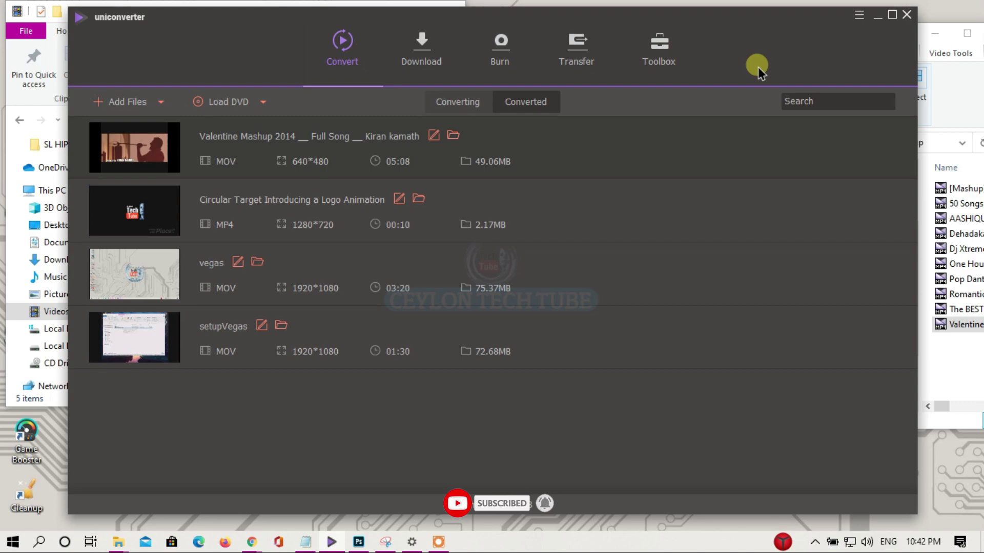
- Look through the Burn and Transfer features and the tools offered in the Toolbox
{"action": "left_click", "coordinate": [514, 63]}
{"action": "left_click", "coordinate": [575, 65]}
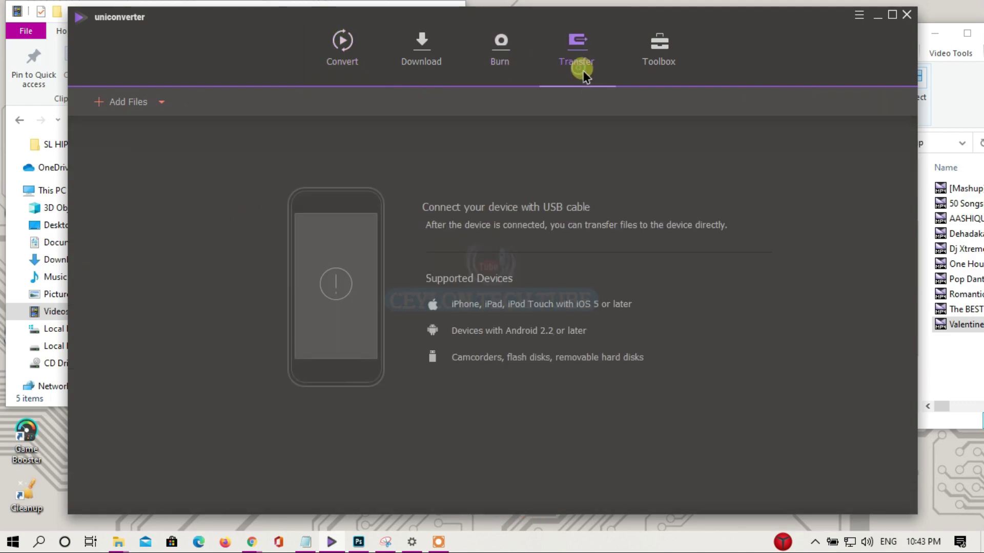
{"action": "left_click", "coordinate": [648, 60]}
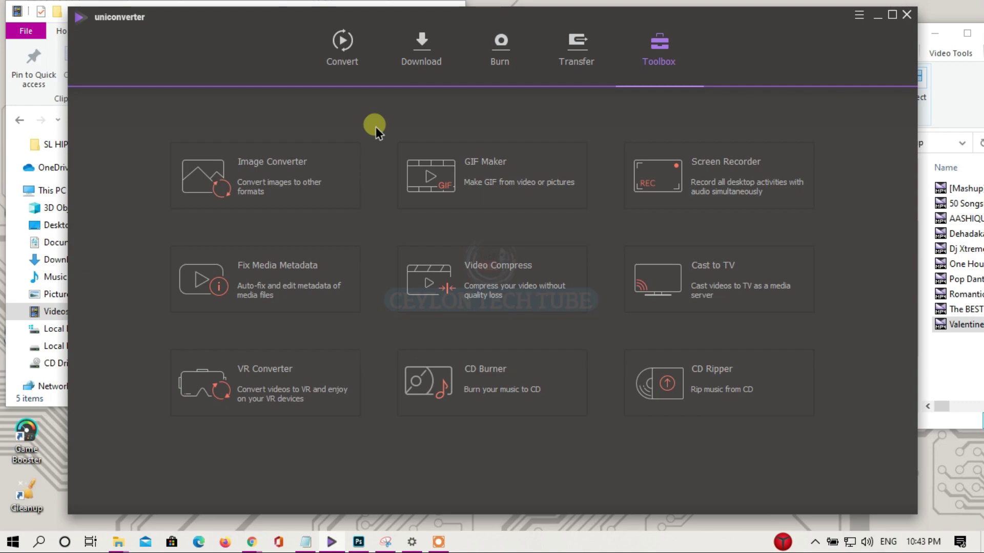
- Examine the Image Converter's output formats and close the tool without converting any images
{"action": "left_click", "coordinate": [323, 154]}
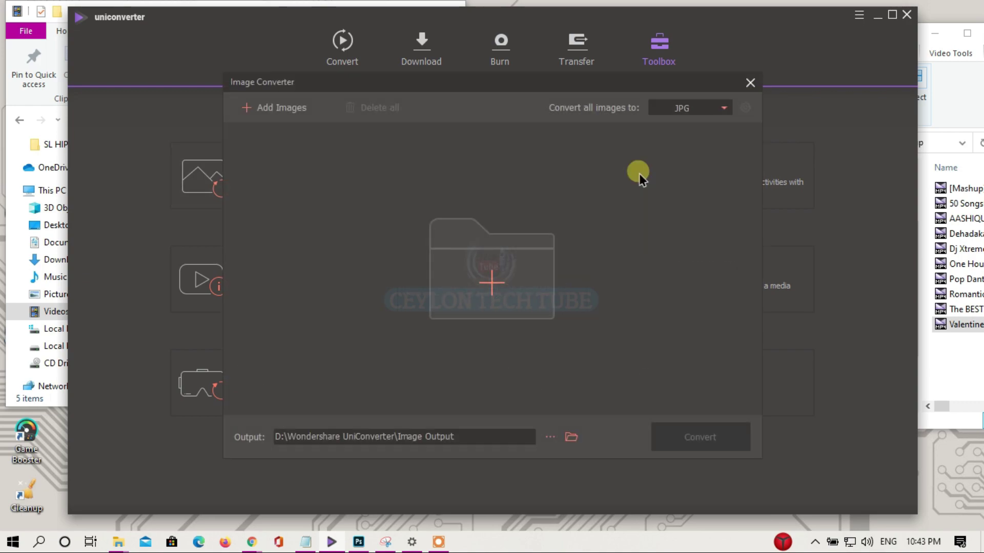
{"action": "left_click", "coordinate": [706, 110]}
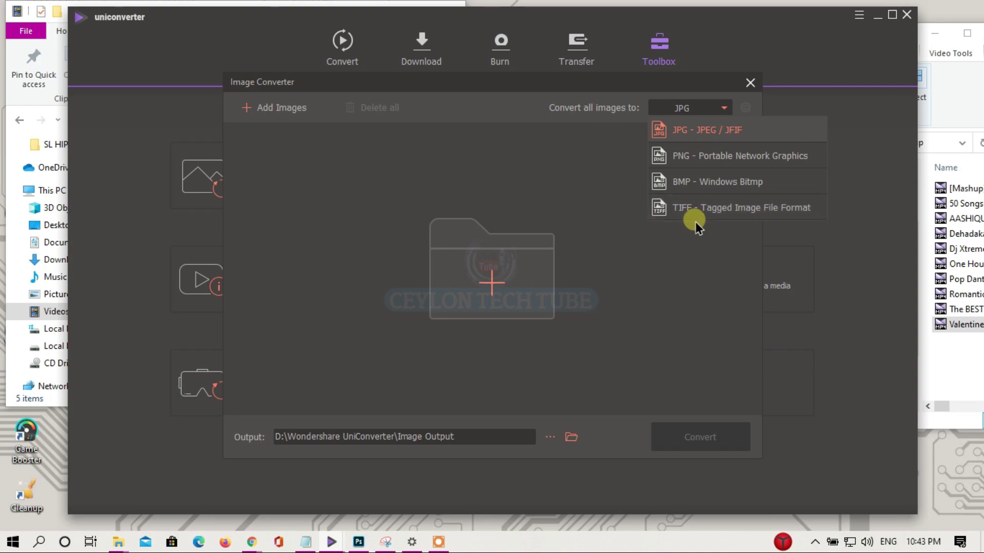
{"action": "left_click", "coordinate": [691, 263]}
{"action": "left_click", "coordinate": [749, 82]}
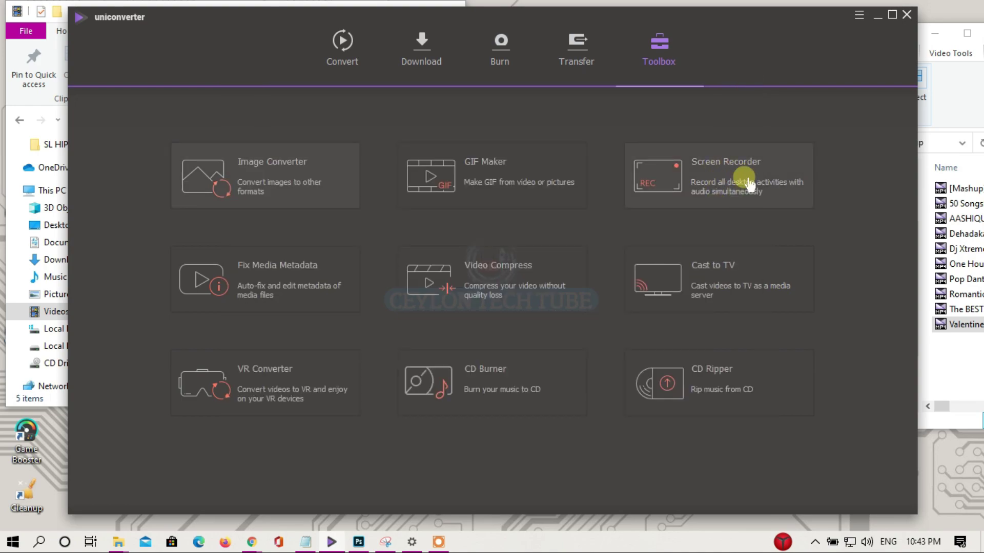
- Review the destinations available for burning video and close the list without choosing another
{"action": "left_click", "coordinate": [502, 63]}
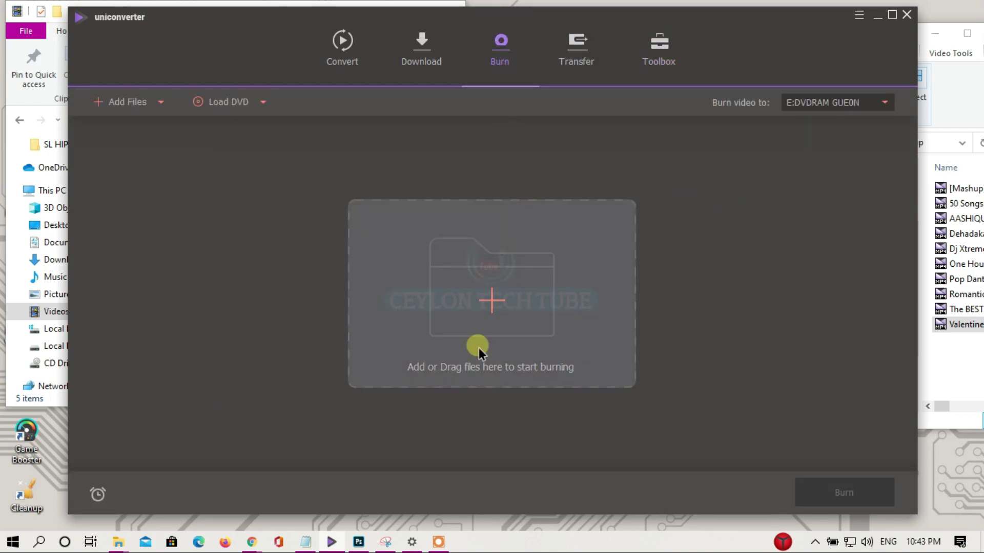
{"action": "left_click", "coordinate": [838, 106]}
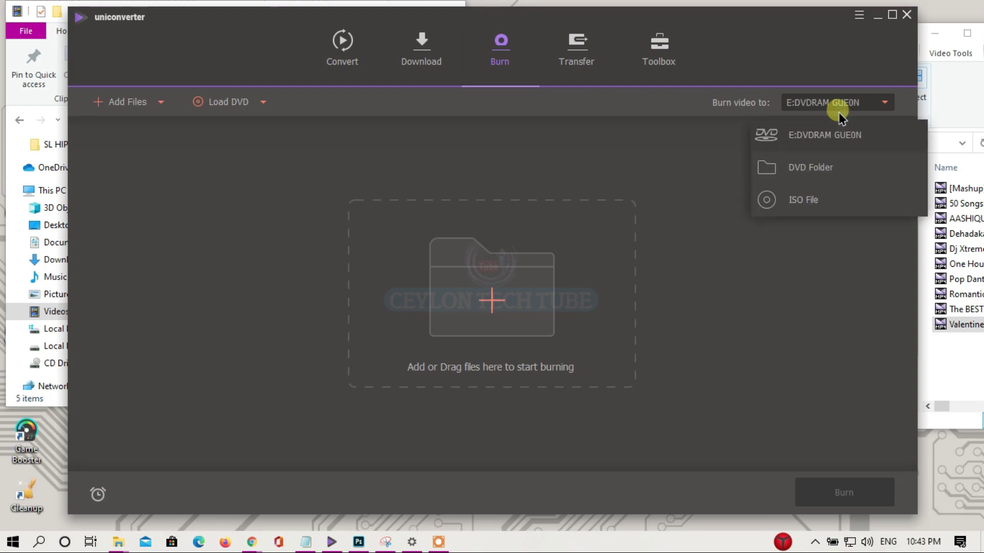
{"action": "left_click", "coordinate": [450, 149]}
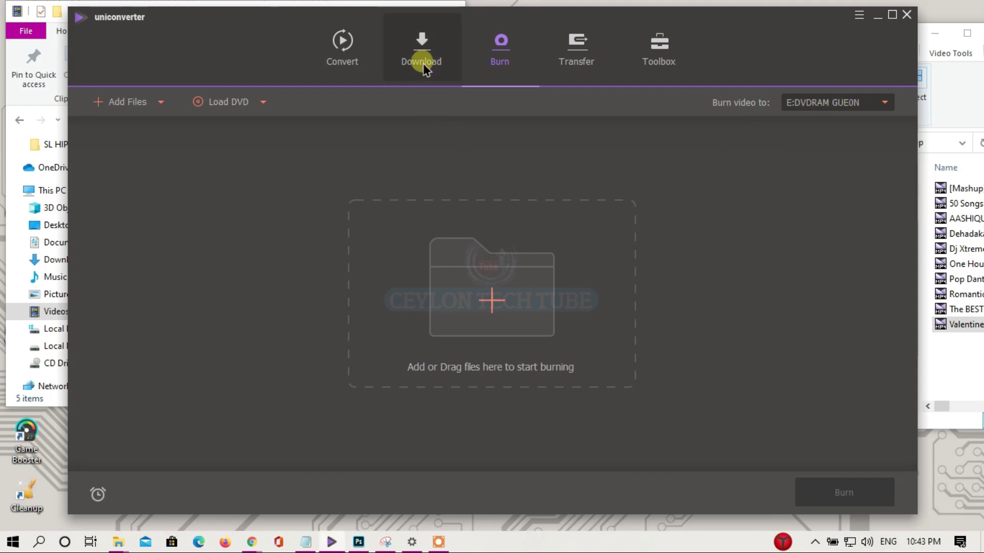